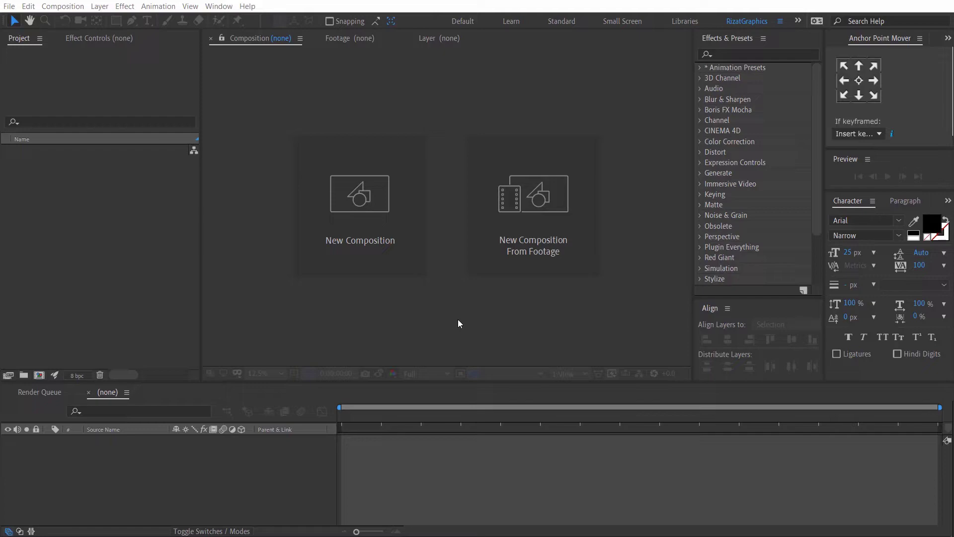
- Set up a new composition named '3D Eath Animation' at 1920×1080, 30 fps, 0:00:10:00 duration
left_click(395, 261)
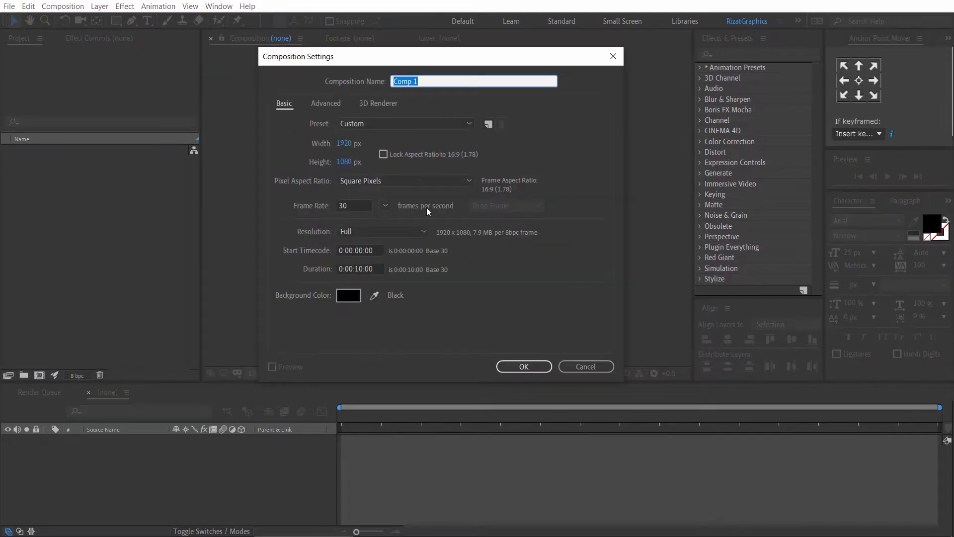
type("3D Eath Animation")
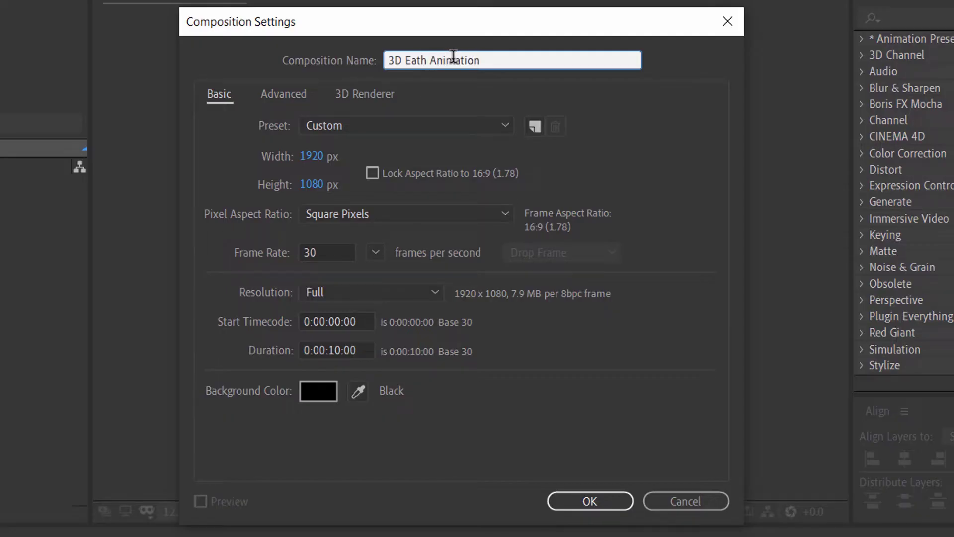
left_click(330, 157)
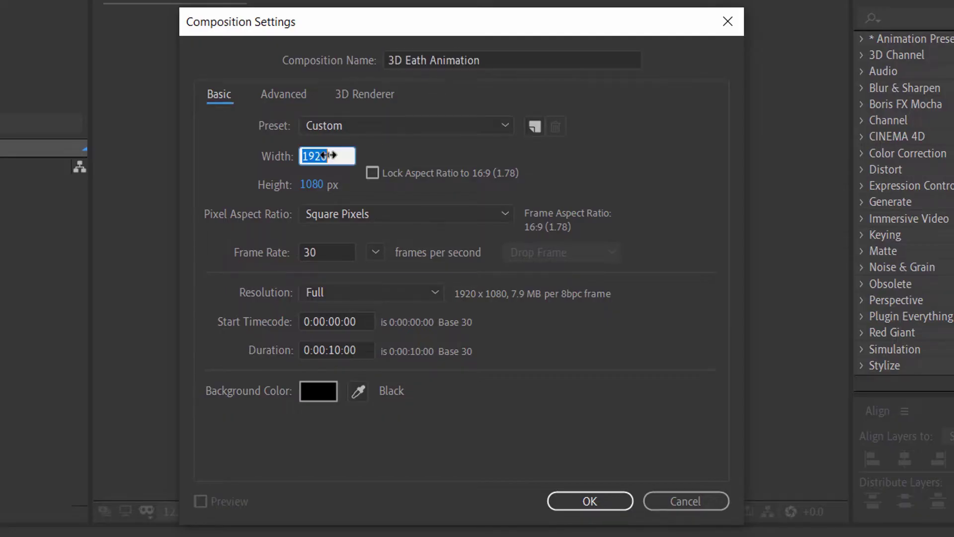
left_click(331, 185)
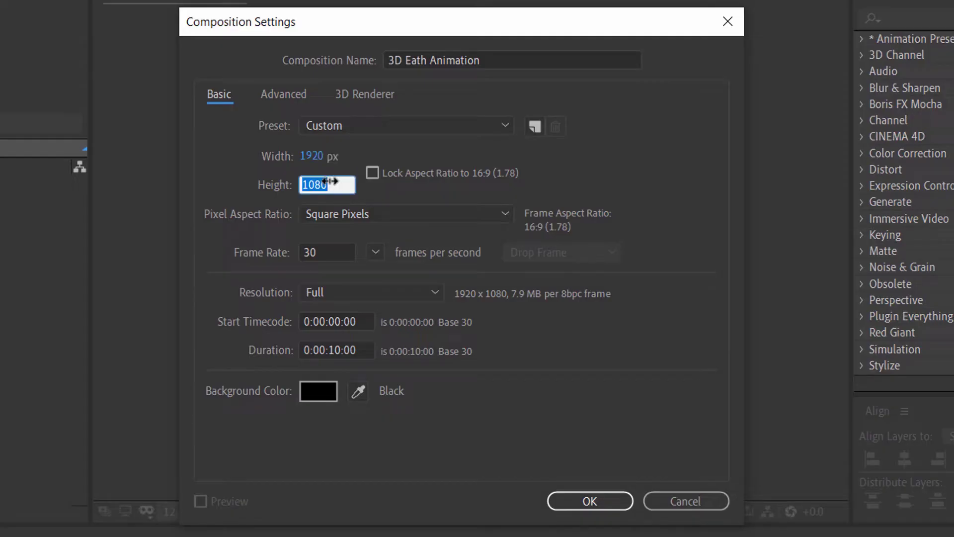
left_click(328, 252)
left_click(329, 252)
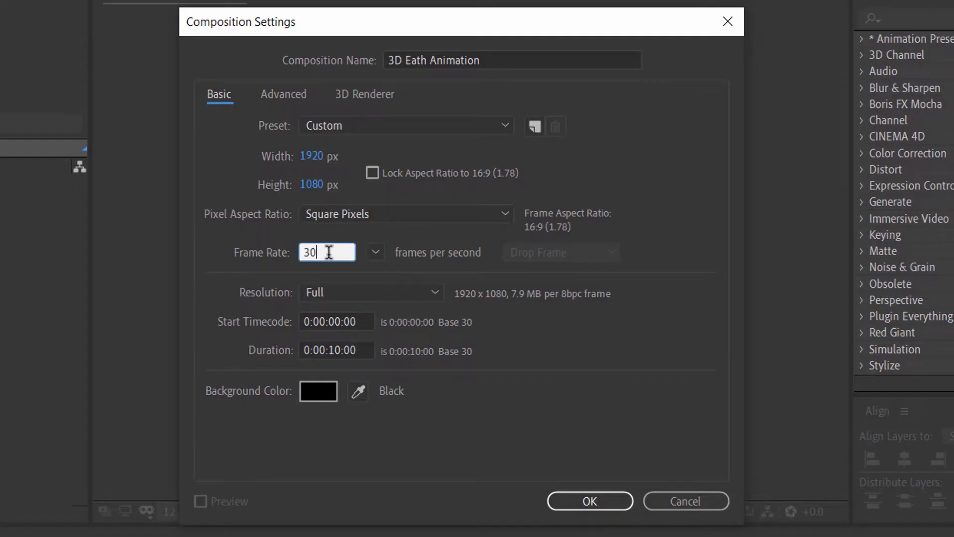
left_click_drag(369, 346, 304, 350)
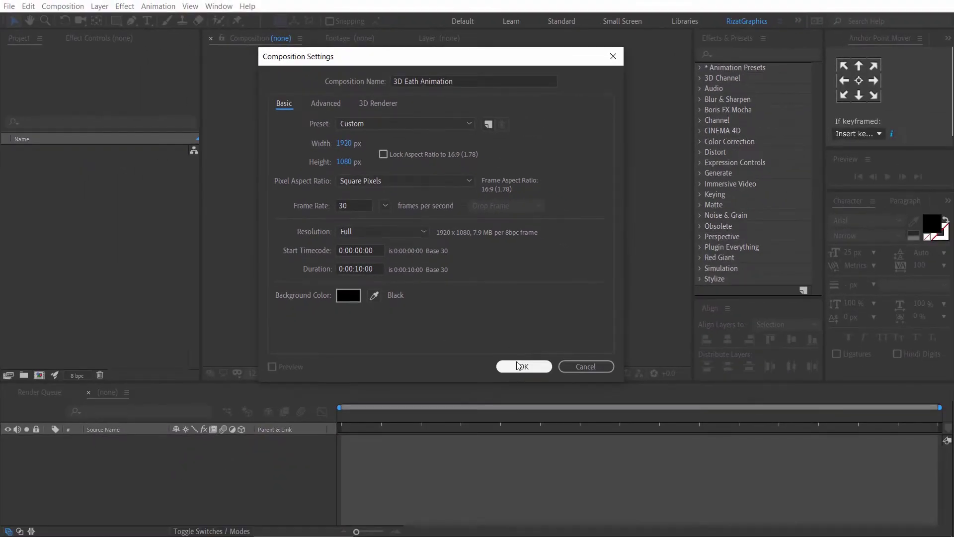
- Create the composition and import 2k_earth_daymap.jpg and Stars-Background.png into the project
left_click(519, 366)
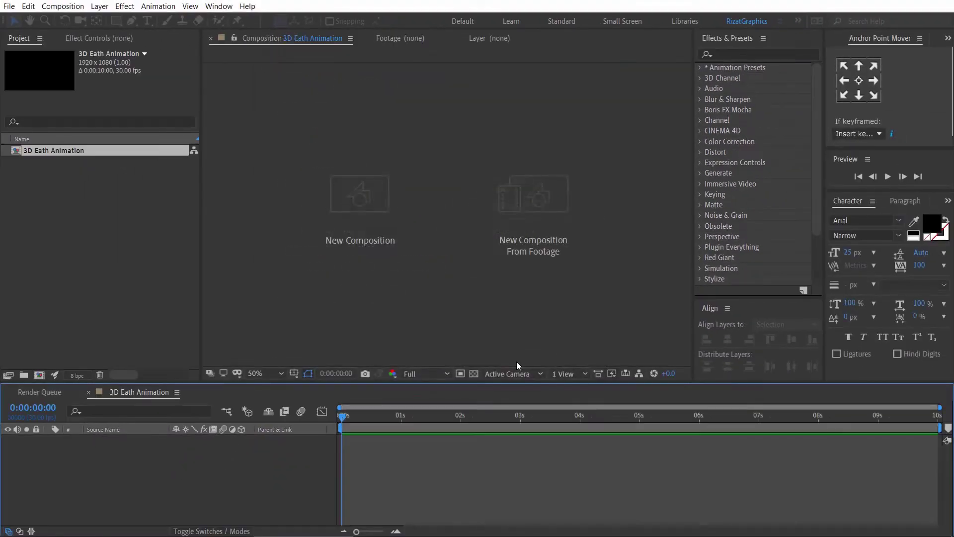
left_click(9, 5)
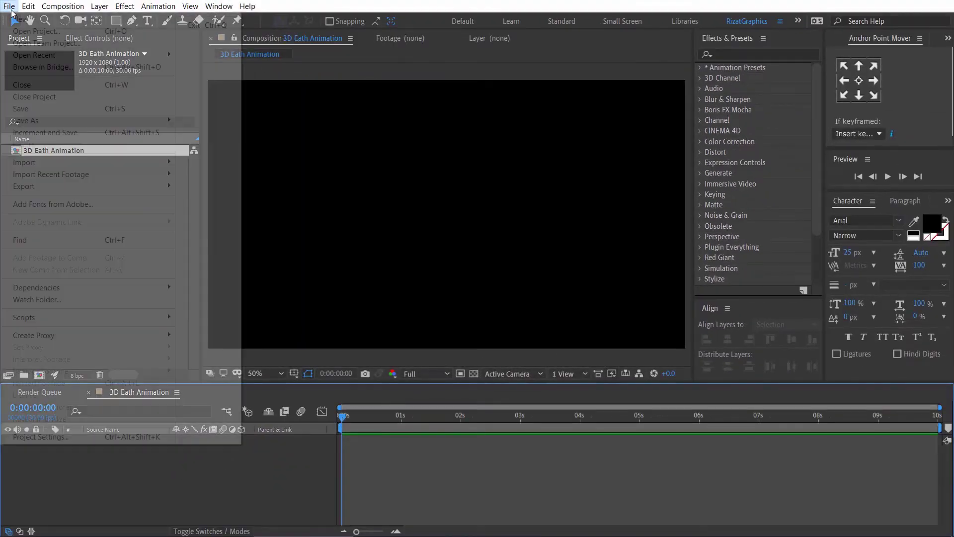
mouse_move(127, 165)
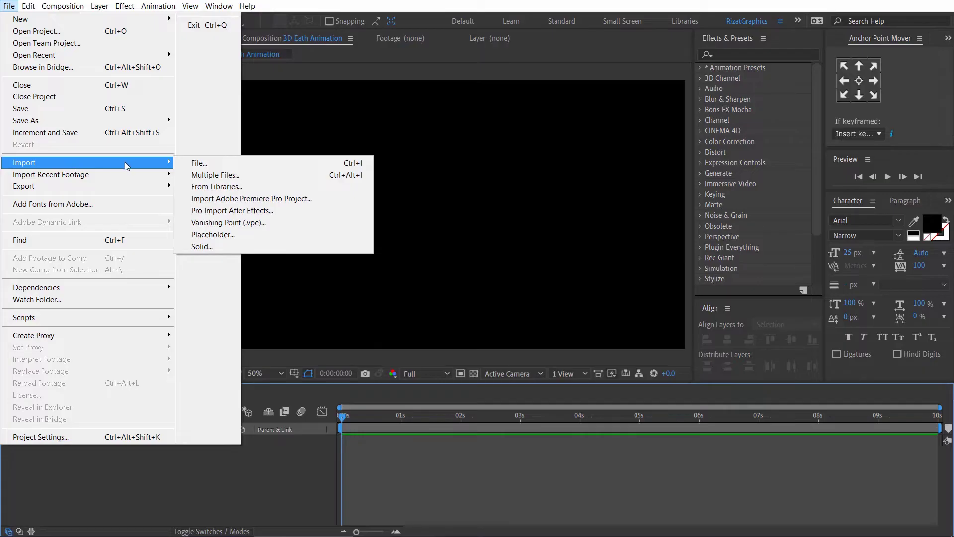
left_click(180, 164)
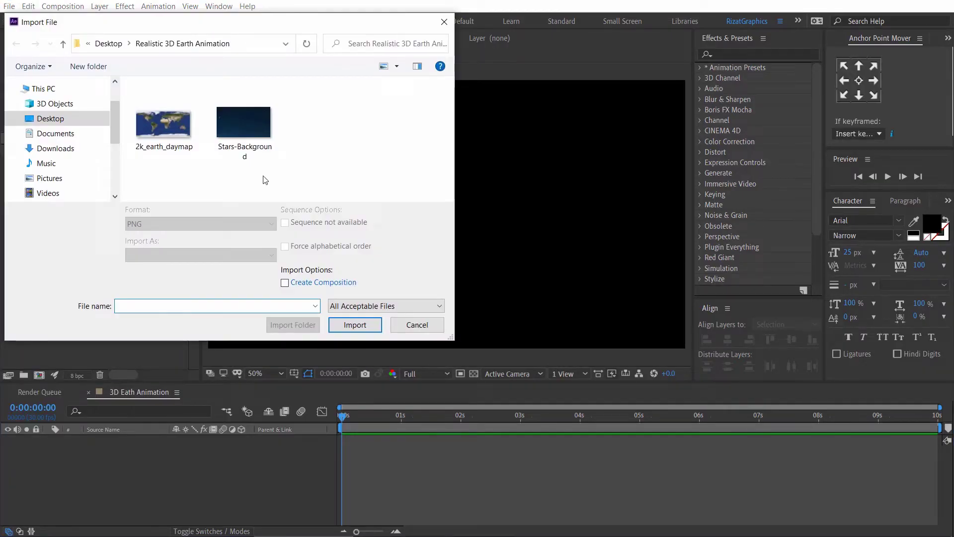
left_click_drag(264, 179, 151, 130)
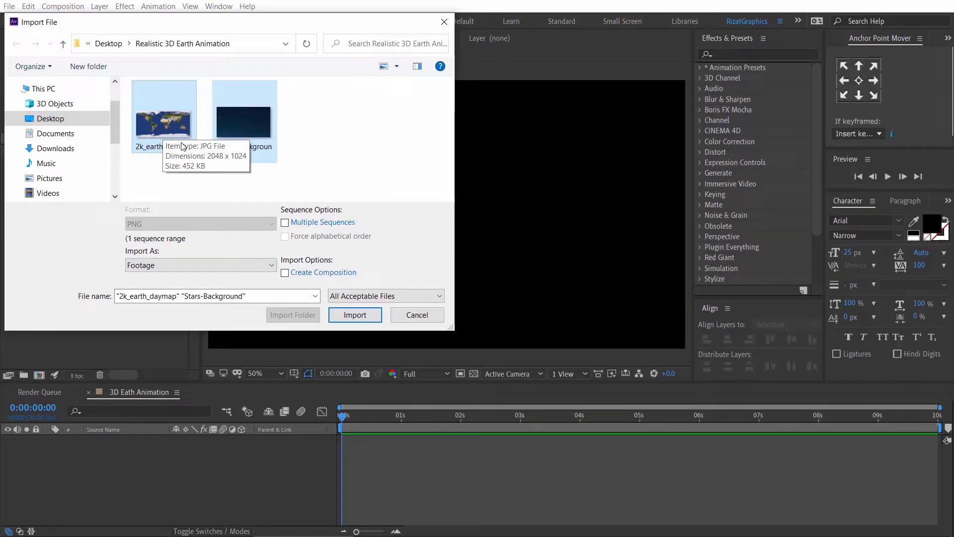
left_click(354, 315)
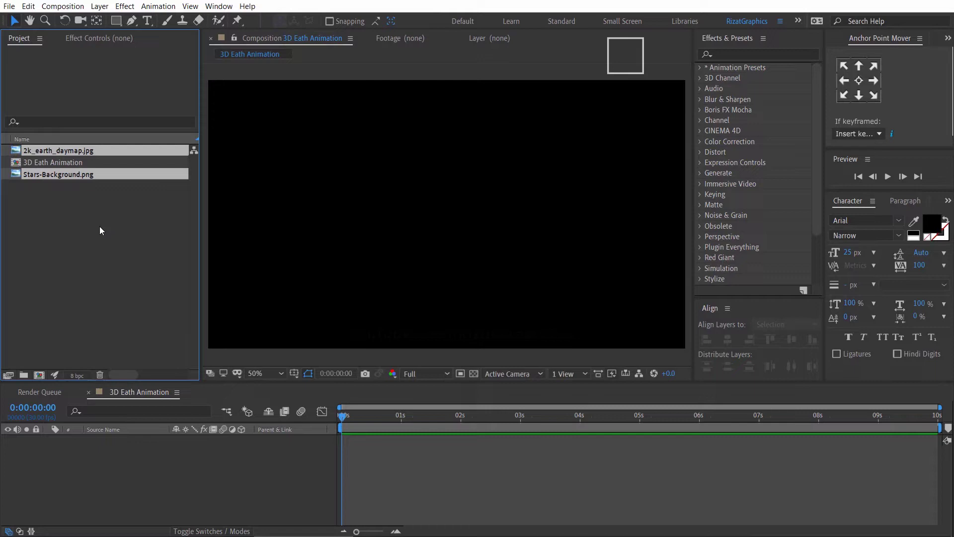
- Add Stars-Background.png and then 2k_earth_daymap.jpg to the timeline, earth map on top
left_click(100, 225)
left_click_drag(64, 174, 87, 444)
left_click(92, 454)
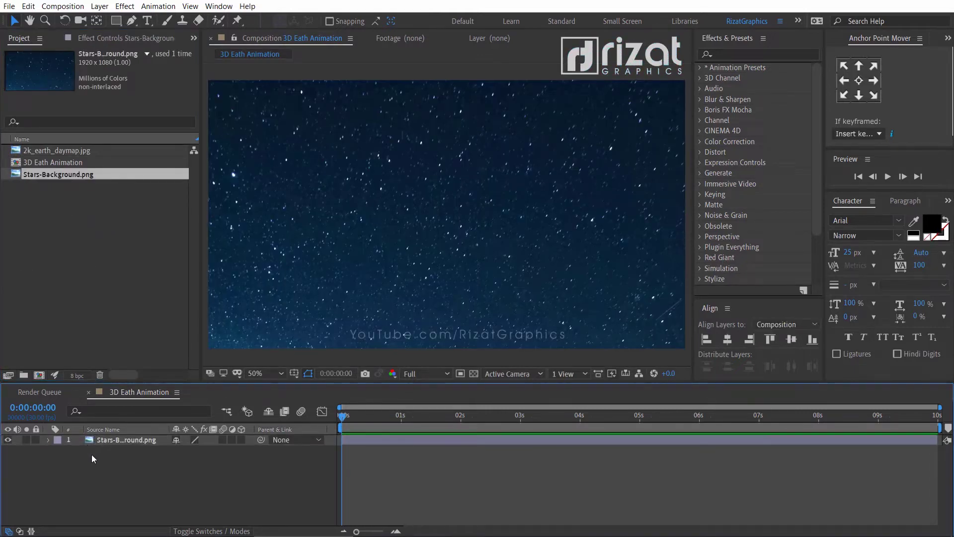
left_click(57, 150)
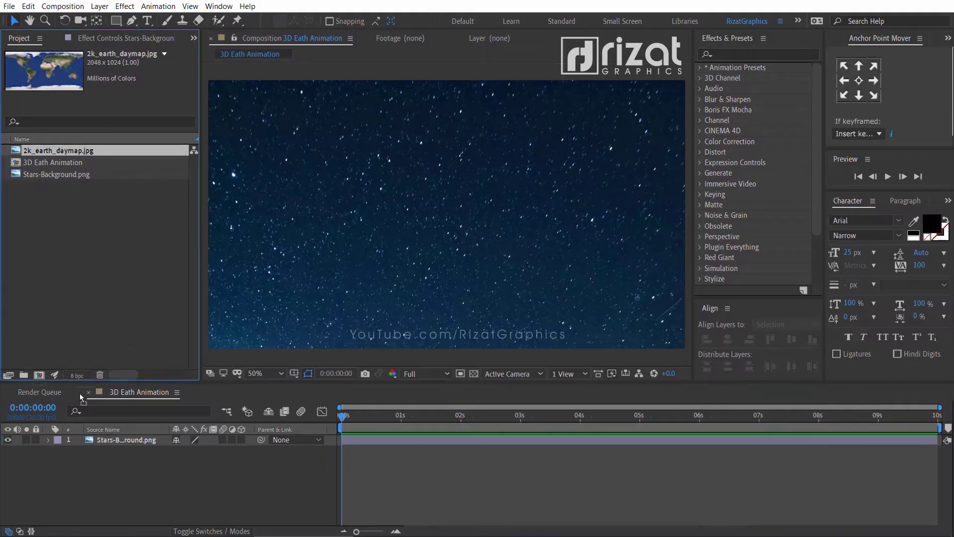
left_click_drag(90, 440, 89, 442)
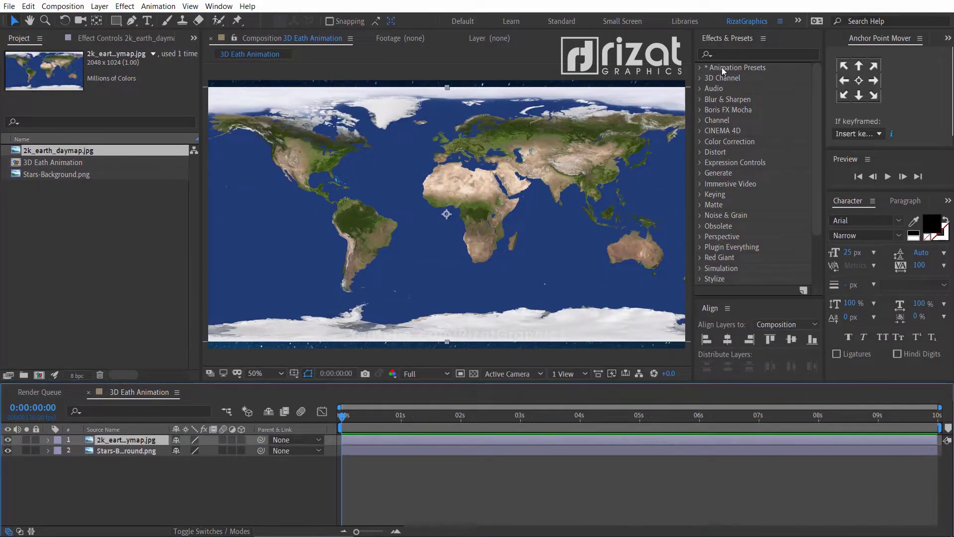
- Apply CC Sphere to the earth map layer with Radius 400
left_click(723, 54)
type("ccsph")
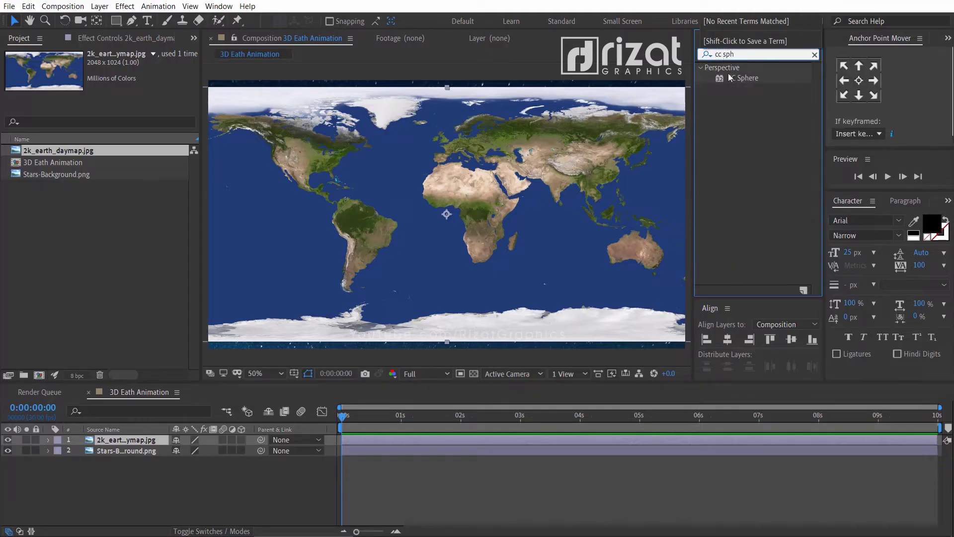
left_click_drag(743, 78, 462, 218)
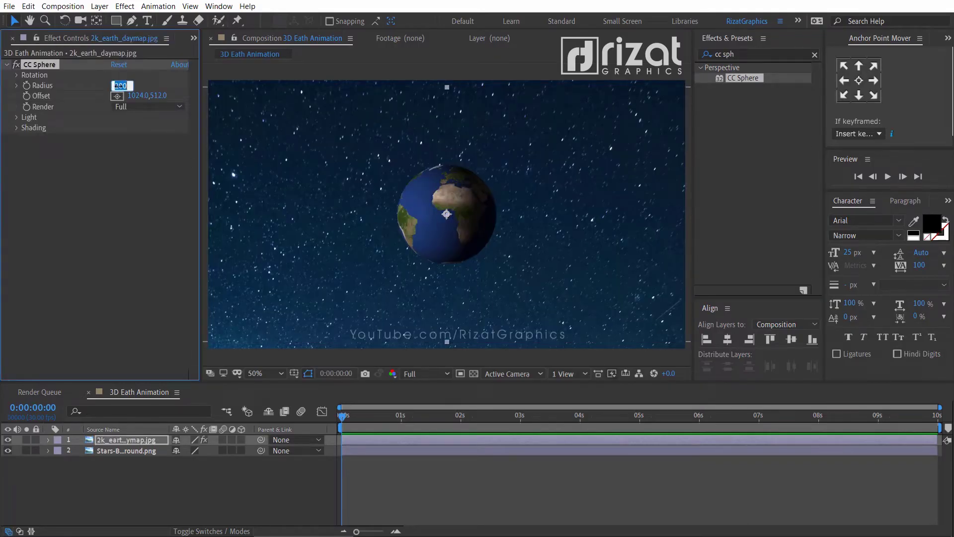
type("400")
key("Return")
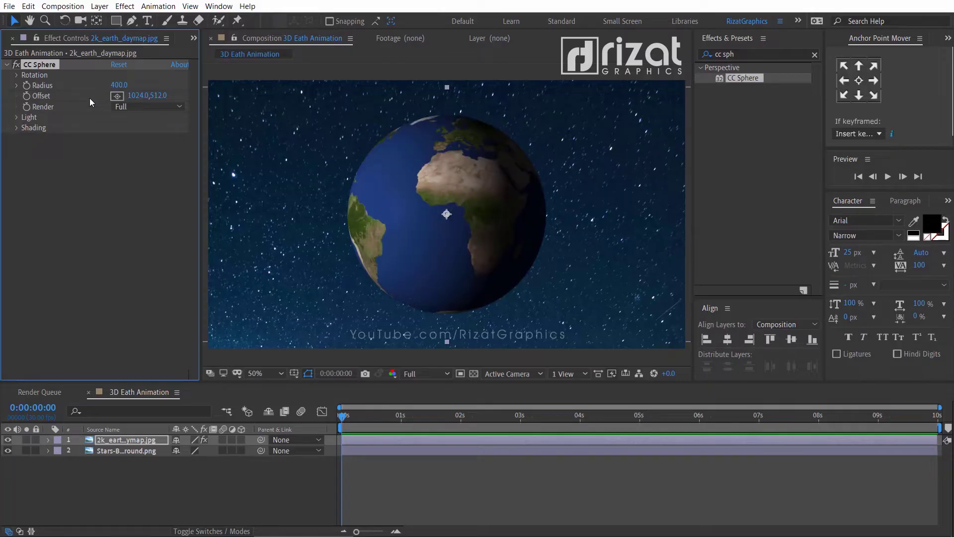
- Lower the sphere's Light Height to 30
left_click(17, 117)
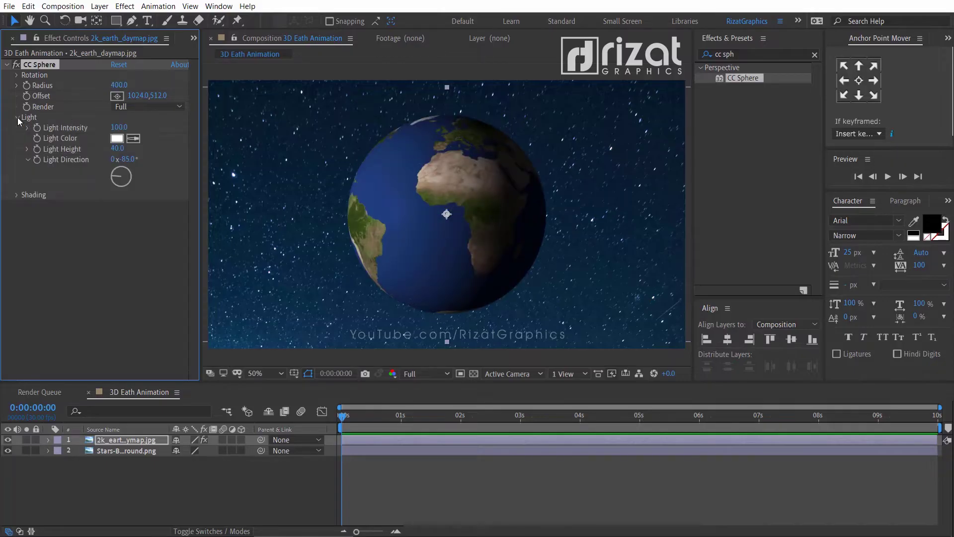
left_click(116, 148)
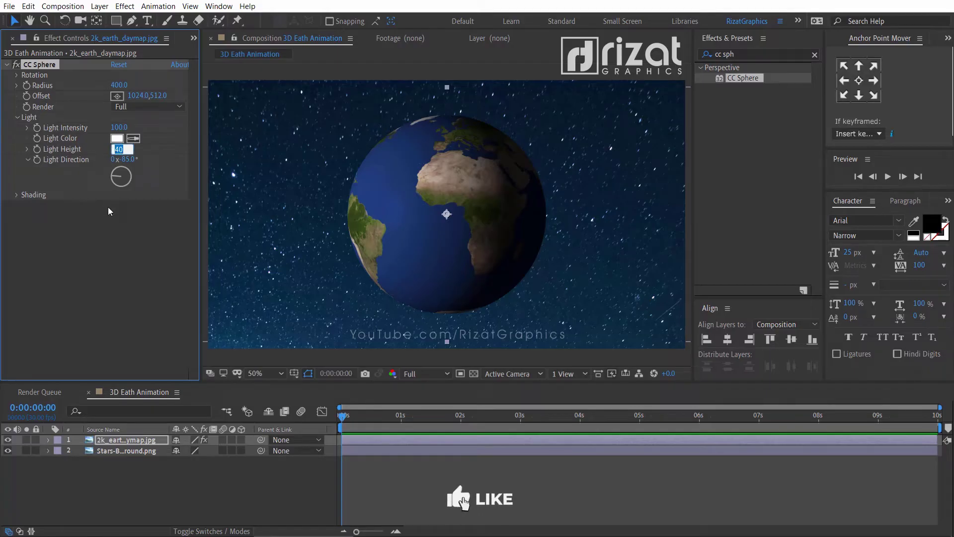
type("30")
key("Return")
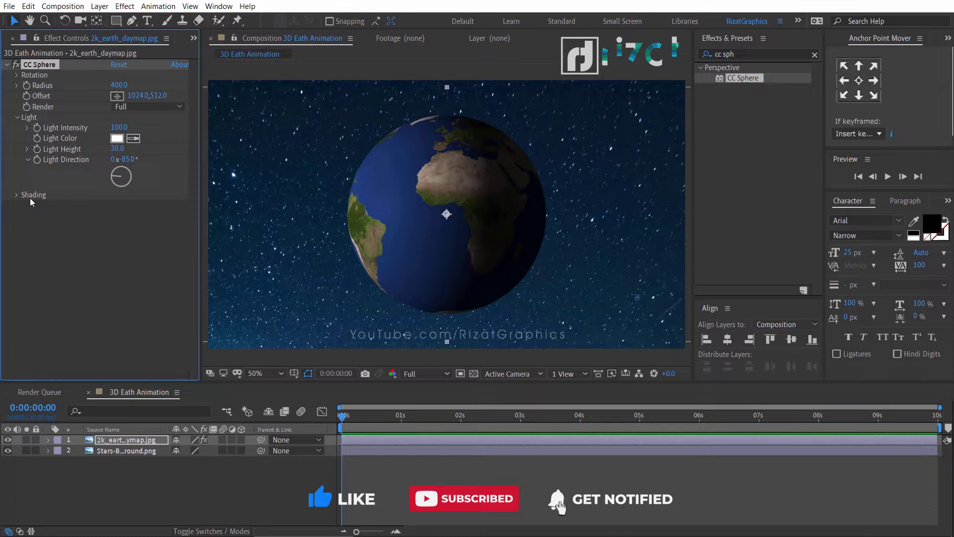
- Set CC Sphere Shading to Ambient and Diffuse 75, Specular 50 and Roughness 0.200
left_click(16, 194)
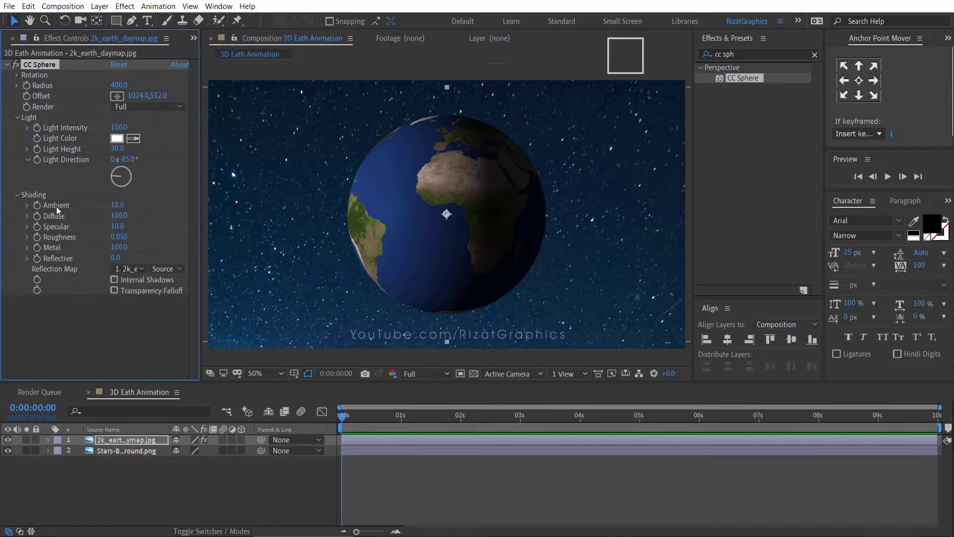
left_click(117, 205)
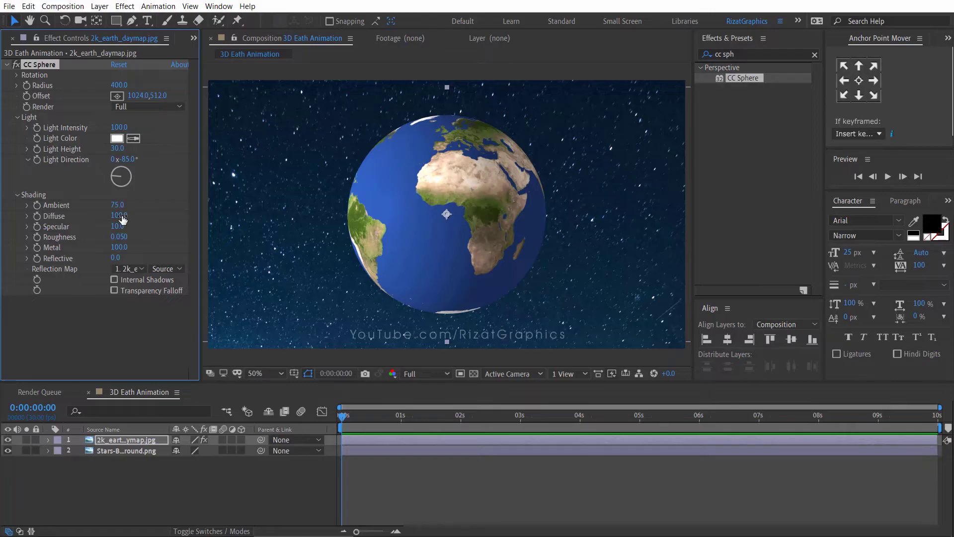
type("75")
key("Return")
left_click(122, 227)
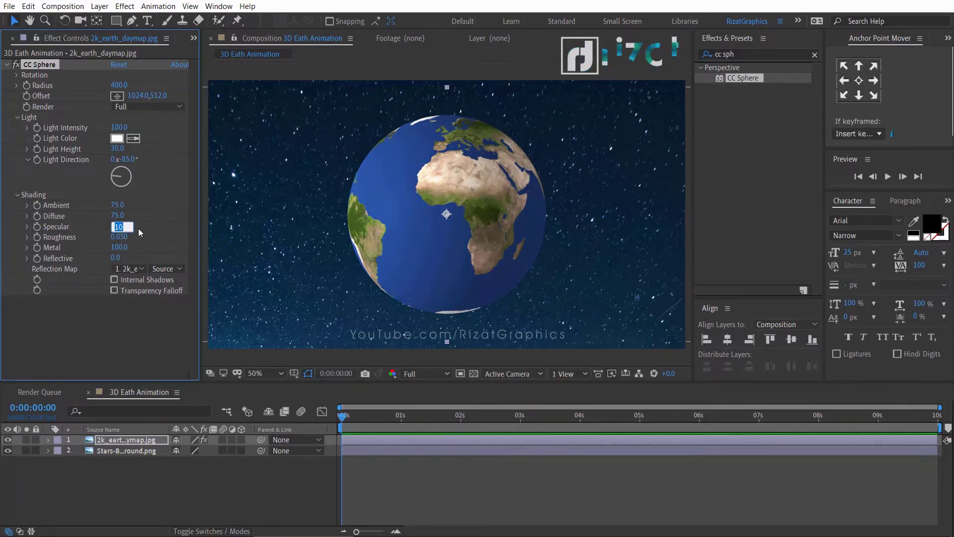
type("50")
key("Return")
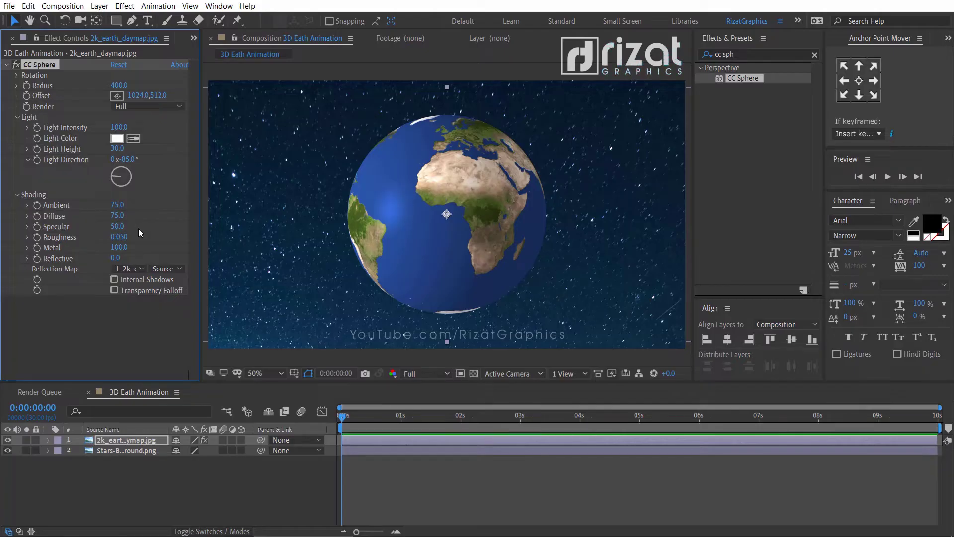
left_click(119, 236)
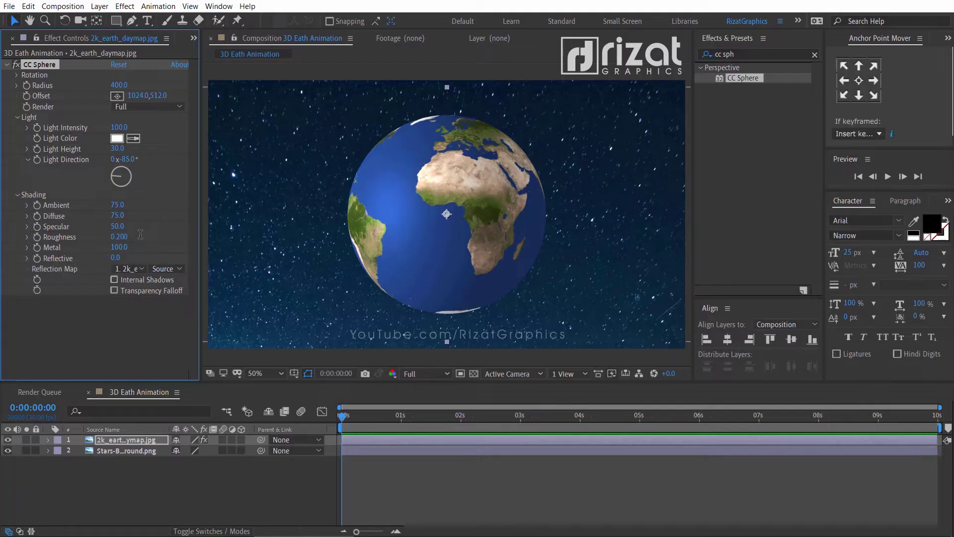
left_click(140, 240)
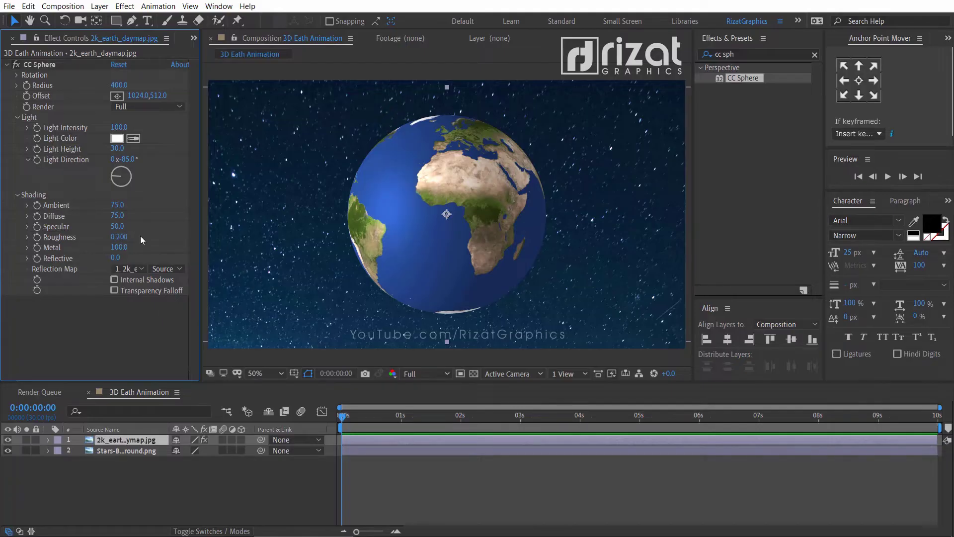
- Keyframe the sphere's Rotation Y from 0x at the start to one full turn at the end
left_click(342, 419)
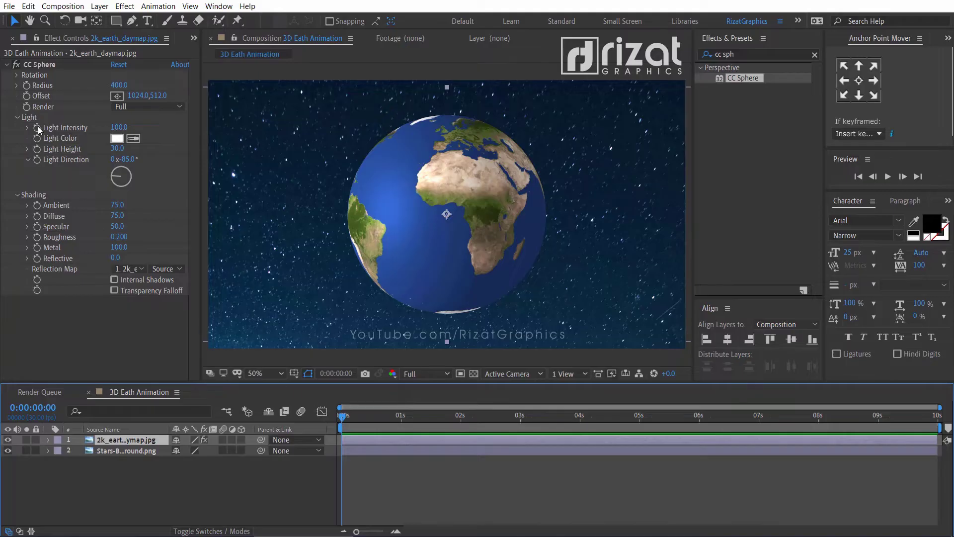
left_click(17, 75)
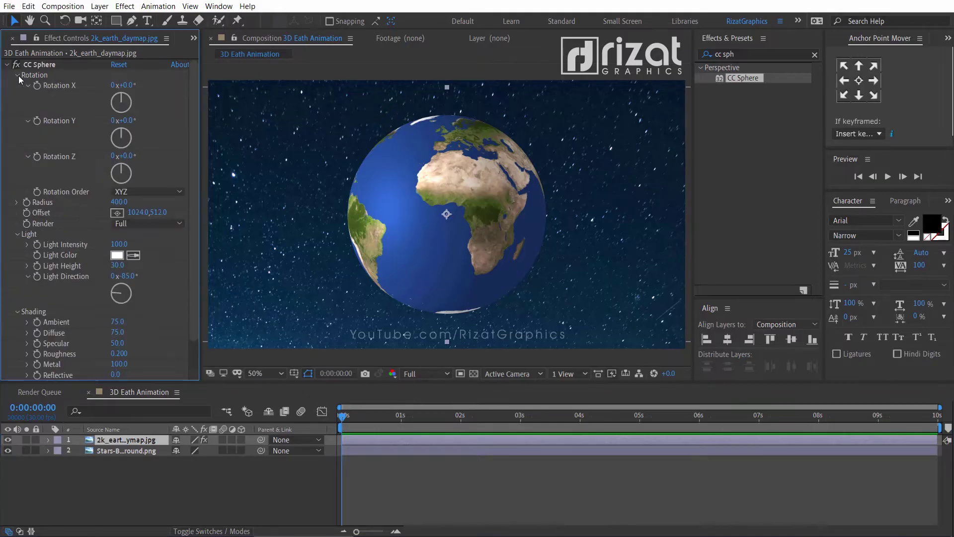
left_click(37, 120)
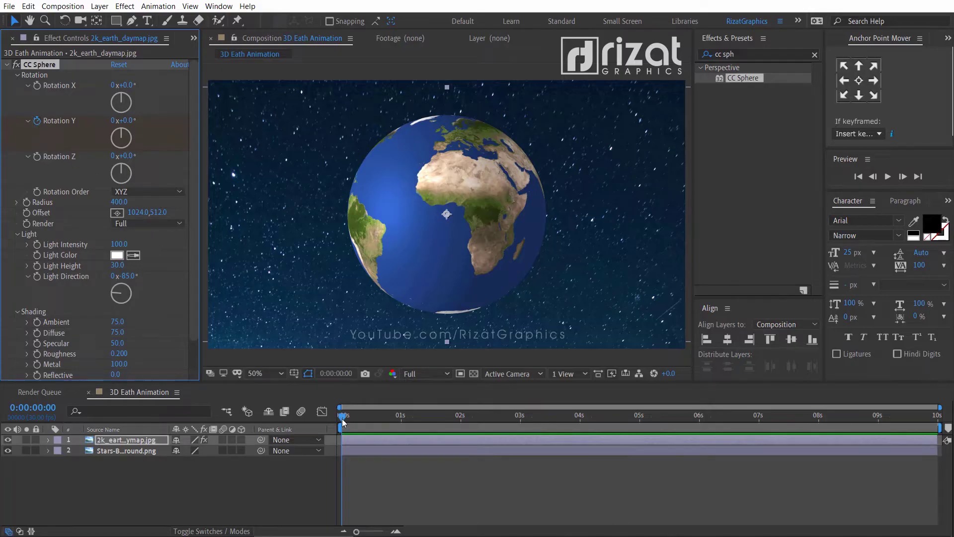
left_click_drag(343, 417, 936, 418)
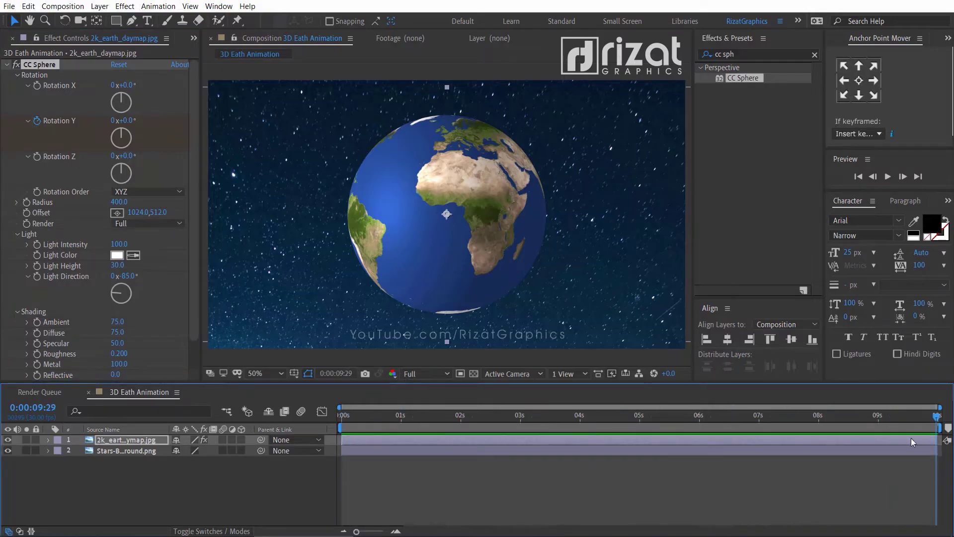
left_click(113, 121)
key("Return")
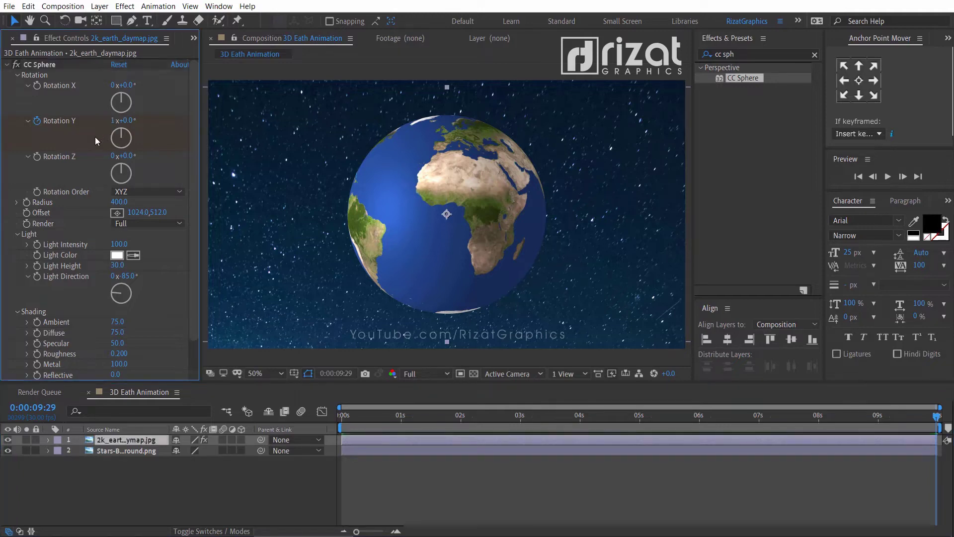
- Return the playhead to 0:00 and play the rotation preview
left_click(341, 419)
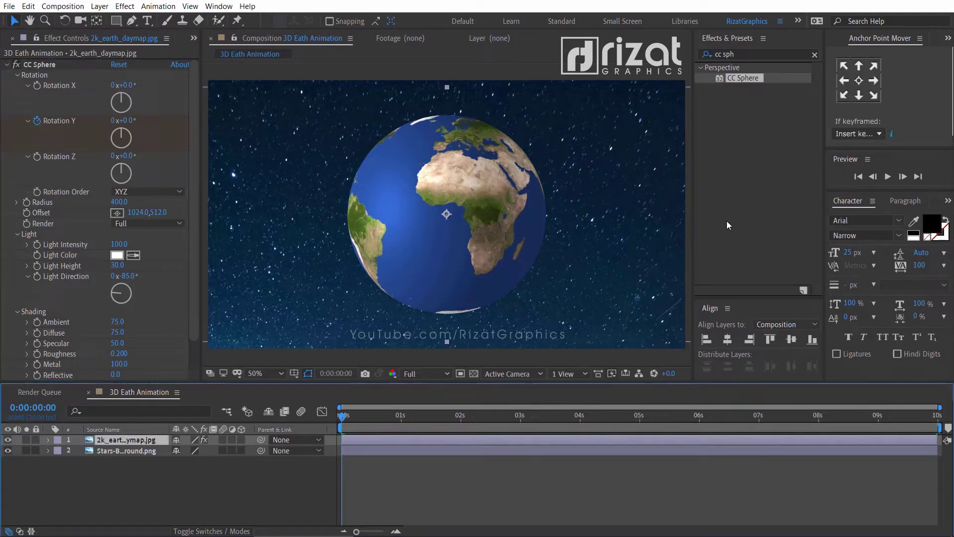
left_click(814, 55)
left_click(887, 176)
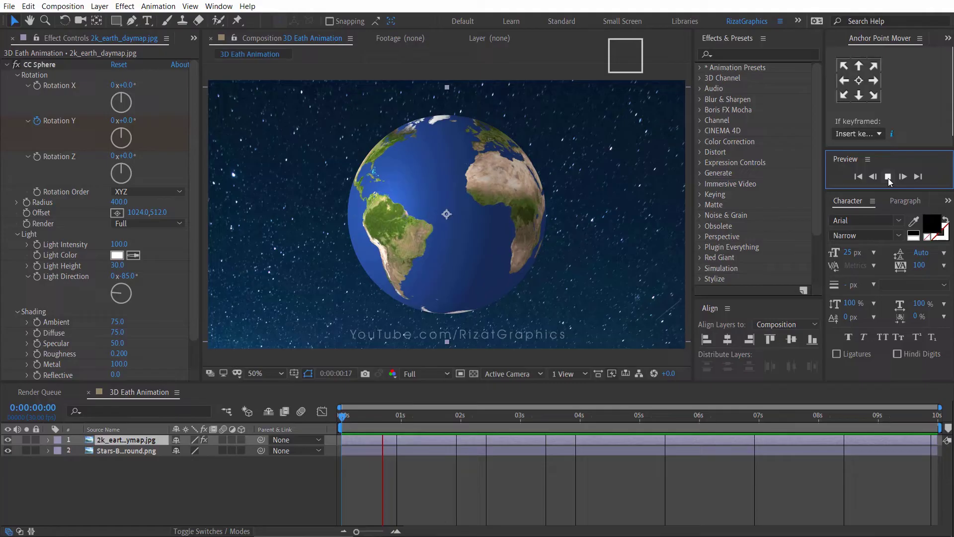
- Stop the preview and scrub the playhead back to the first frame
left_click(888, 176)
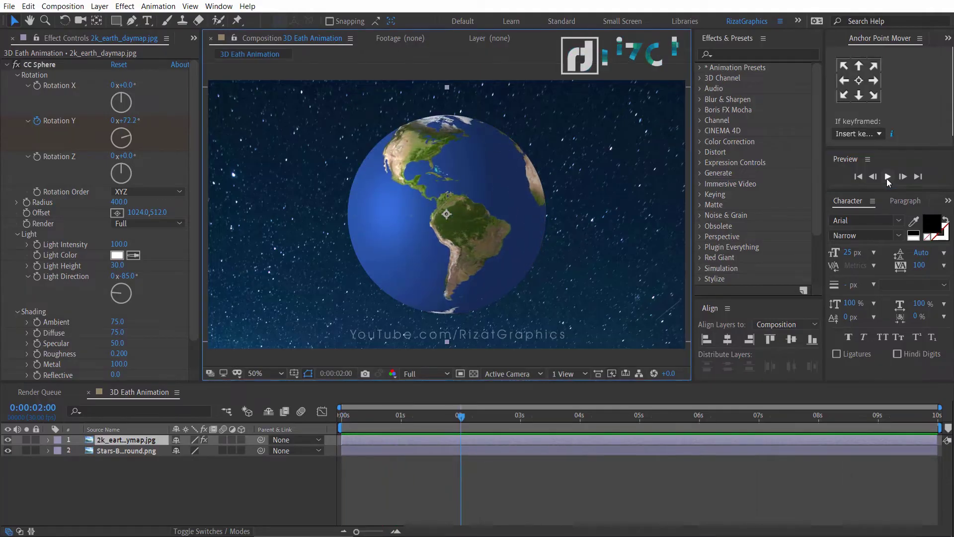
left_click_drag(461, 417, 324, 413)
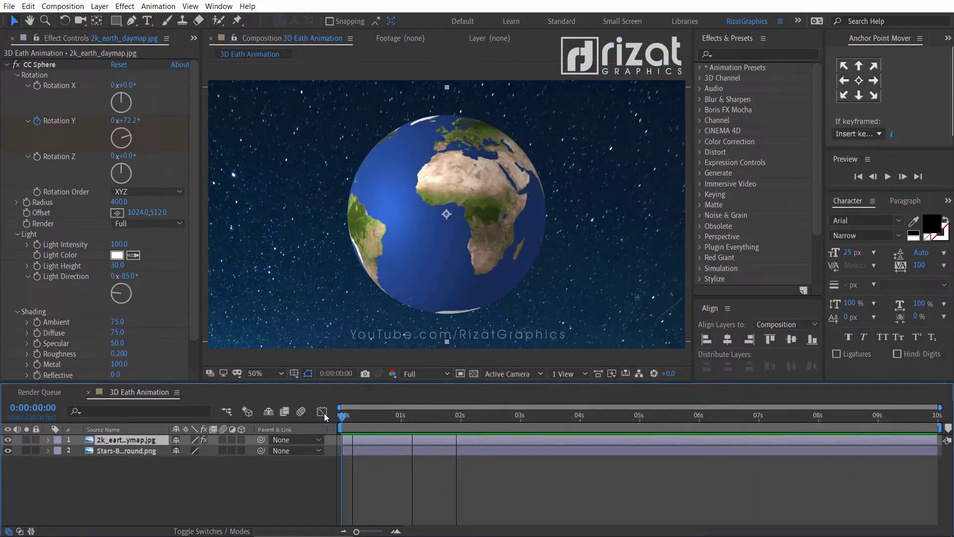
- Apply the Motion Tile effect to the Stars-Background.png layer
left_click(145, 451)
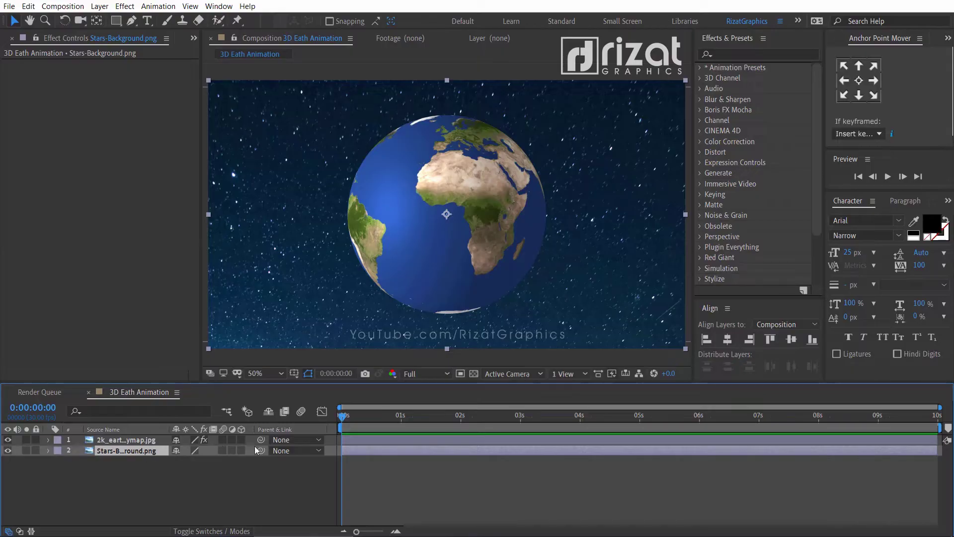
left_click(730, 53)
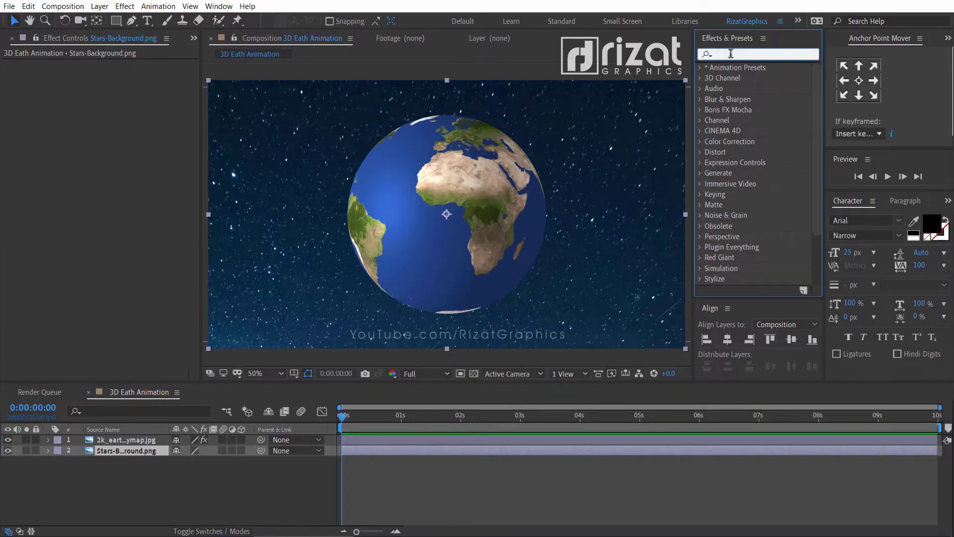
type("motion")
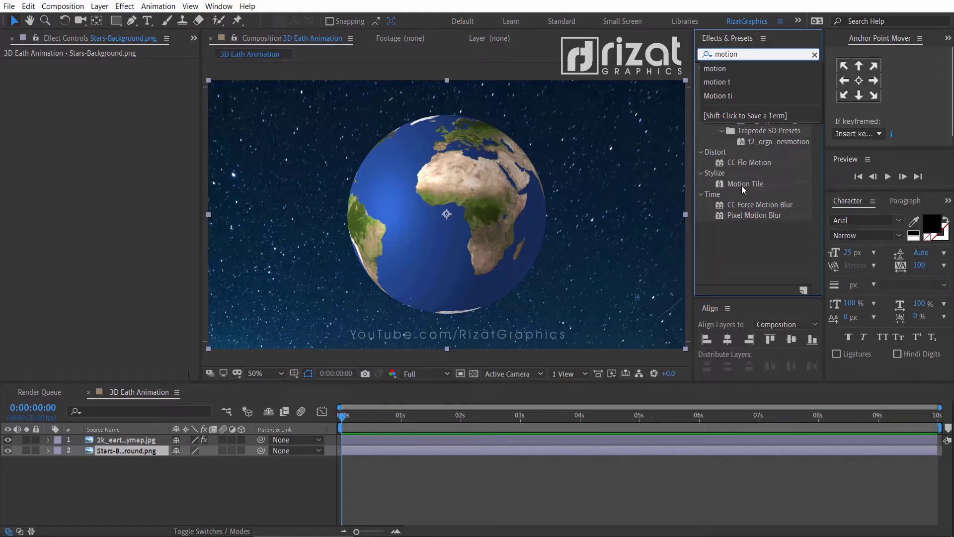
left_click_drag(741, 185, 139, 450)
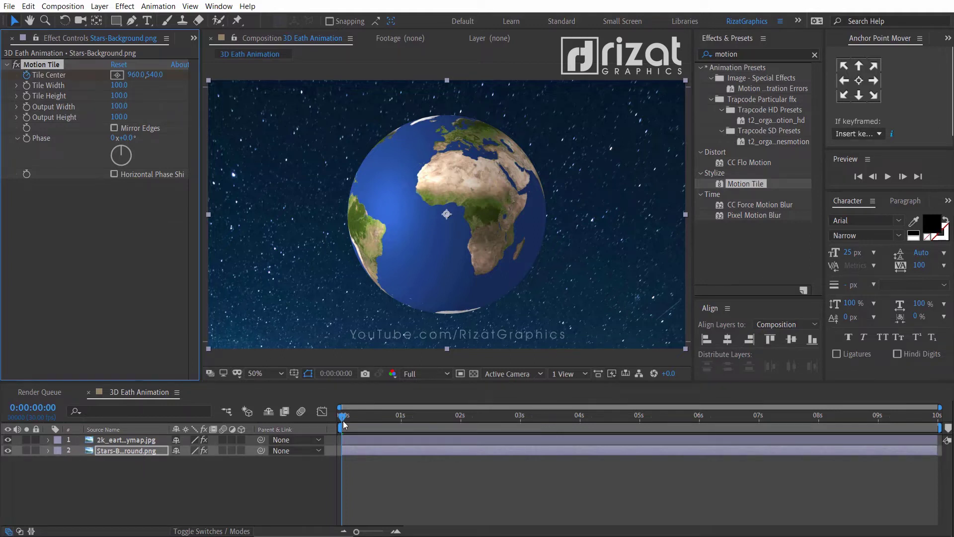
- At the last frame, move the Tile Center X to -262, then preview the drifting stars
left_click_drag(343, 422, 937, 420)
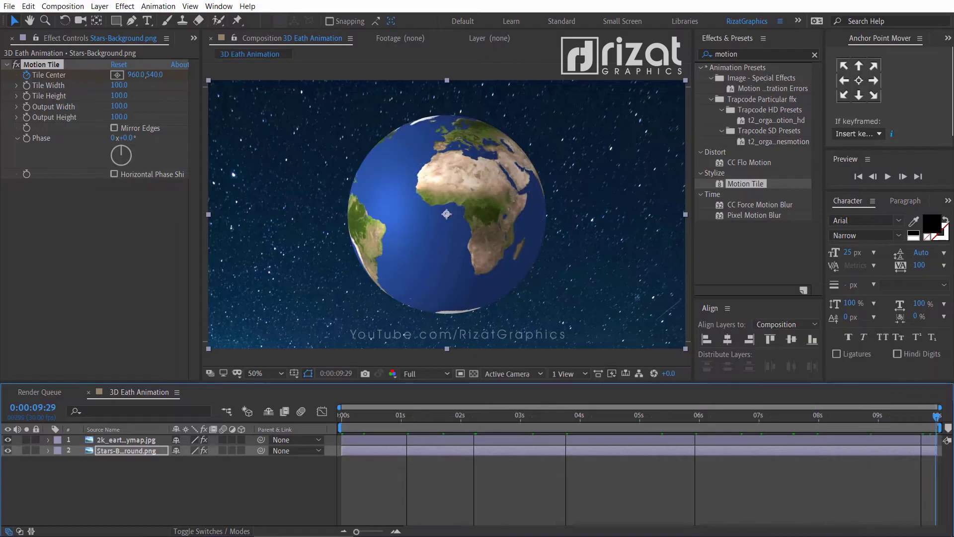
left_click_drag(142, 83, 78, 83)
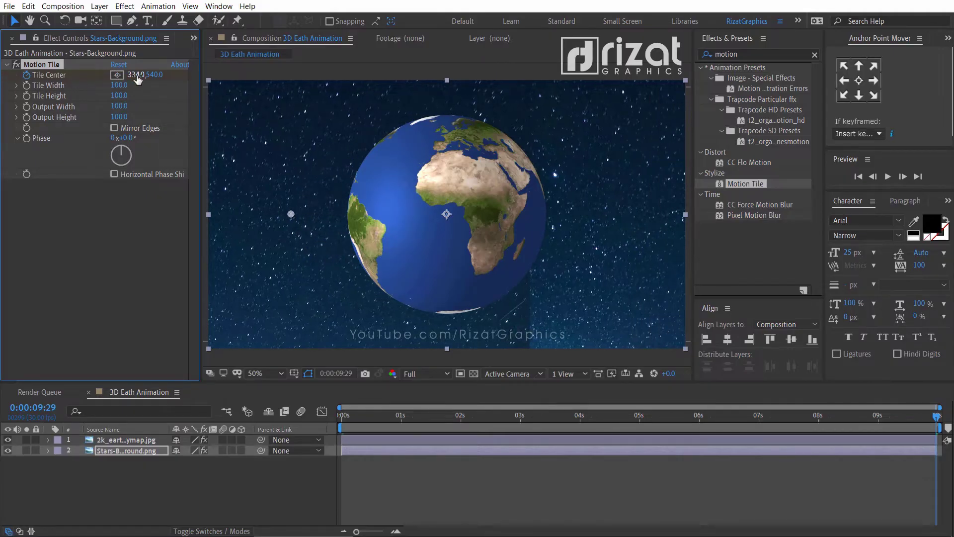
left_click_drag(137, 79, 137, 81)
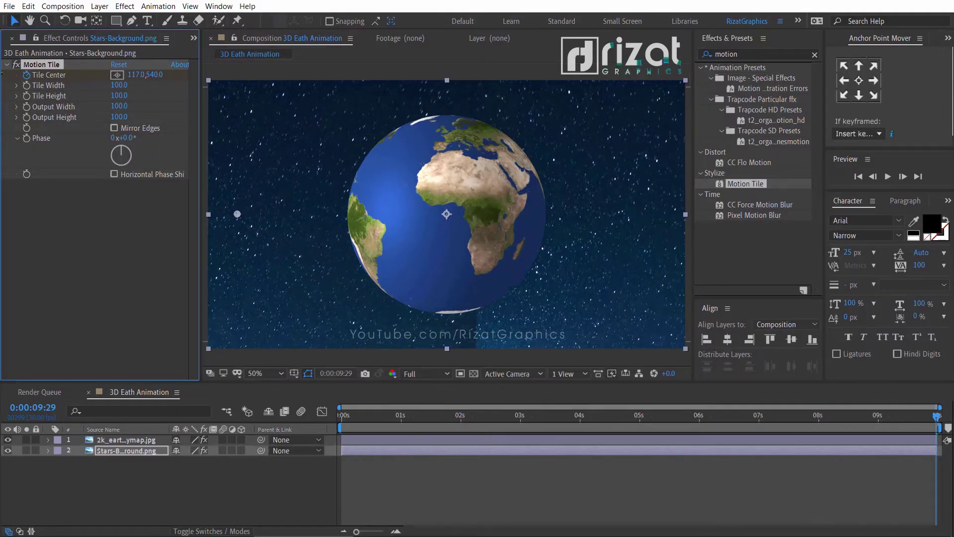
left_click(137, 76)
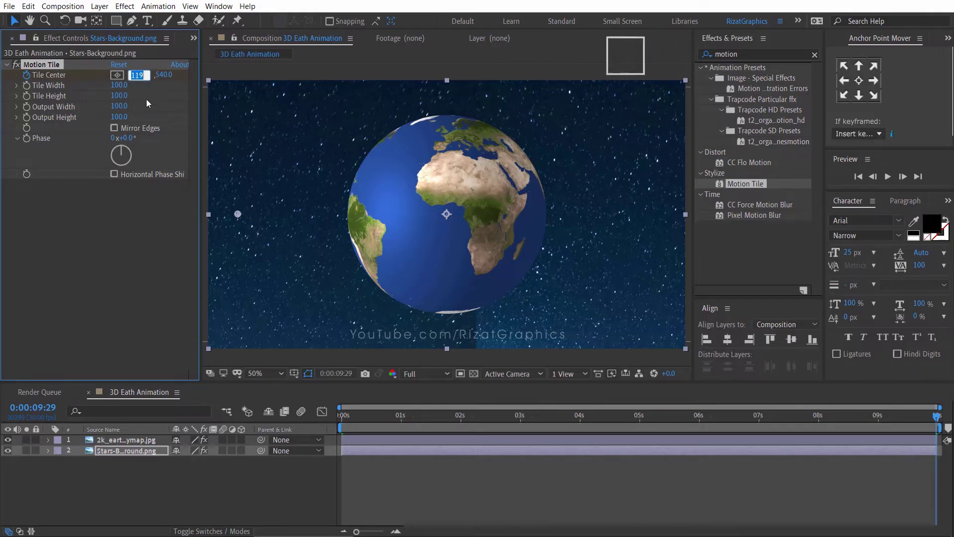
type("-6")
key("Return")
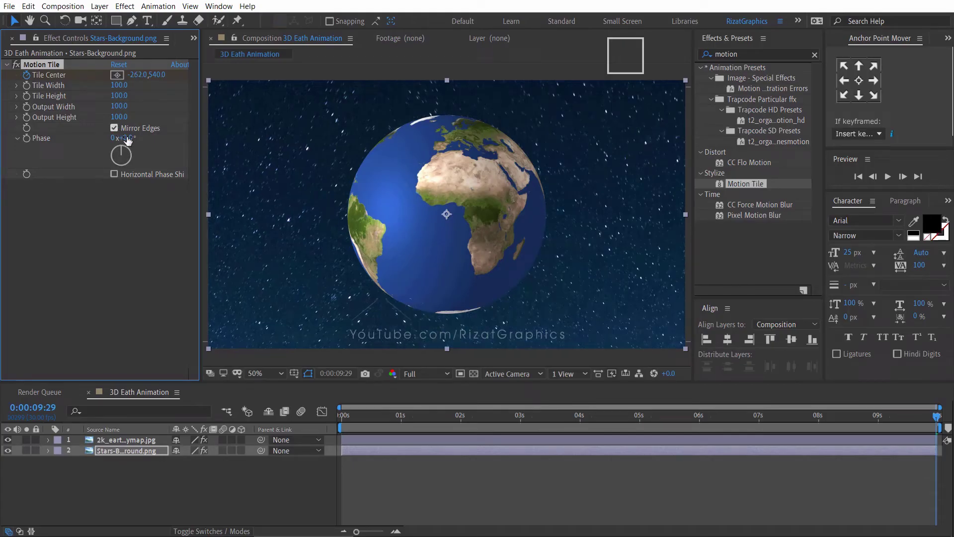
left_click(887, 177)
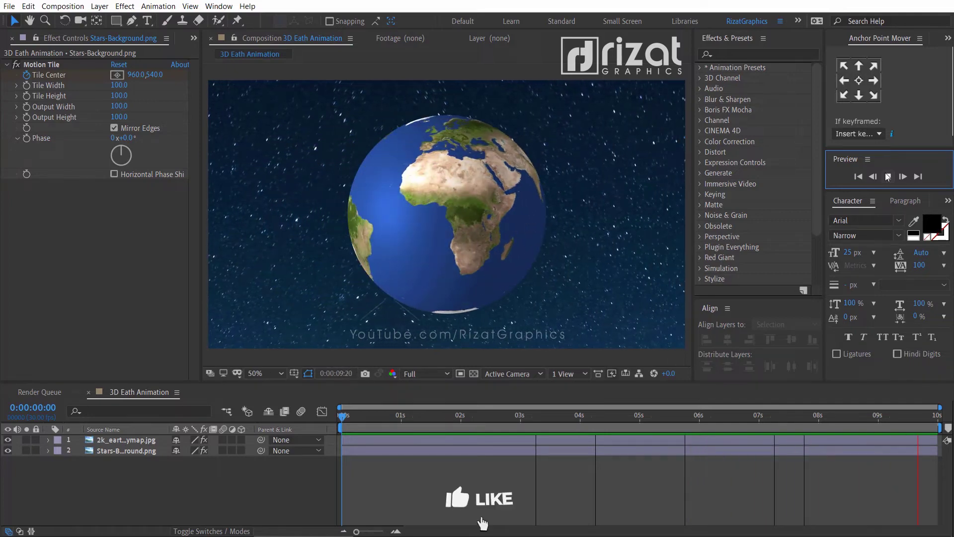
- Stop playback, select the earth layer and collapse its CC Sphere settings
left_click(888, 176)
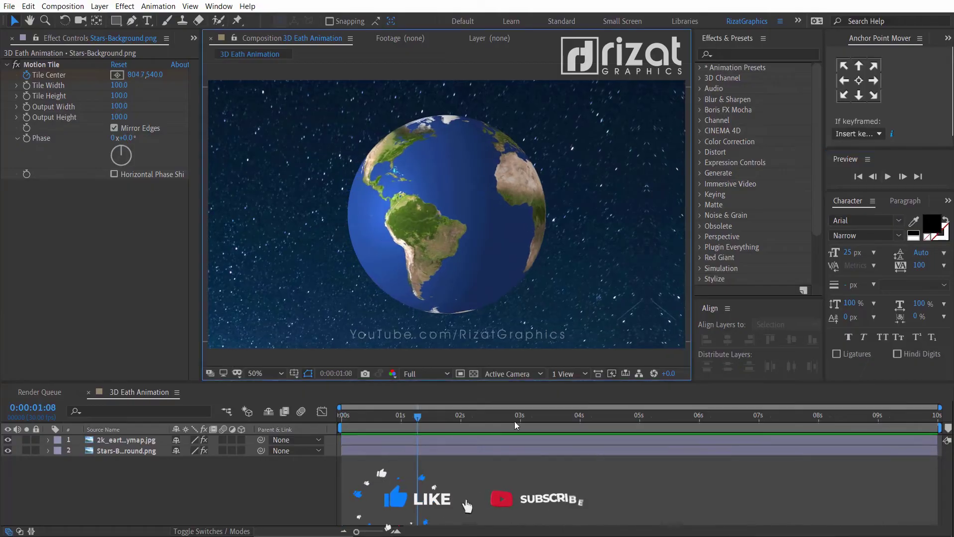
left_click(141, 444)
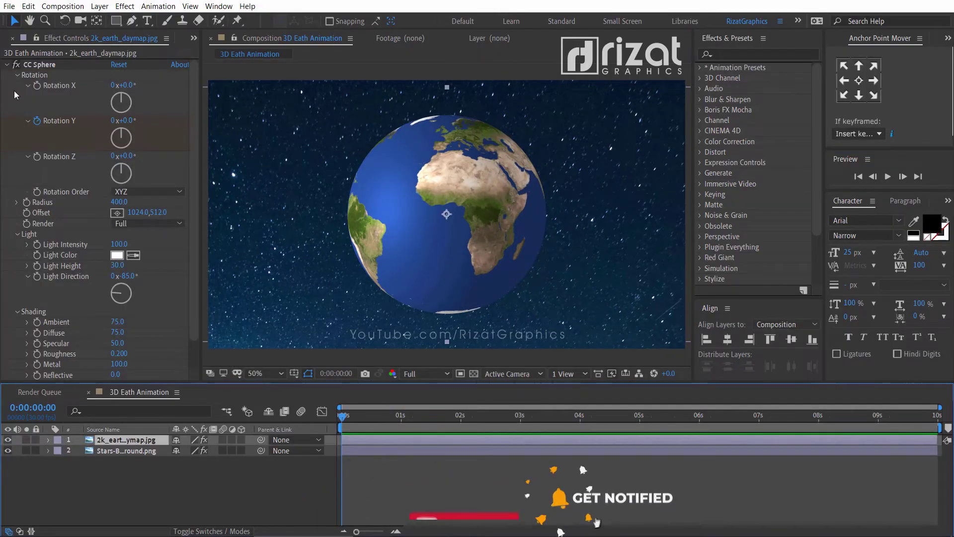
left_click(7, 64)
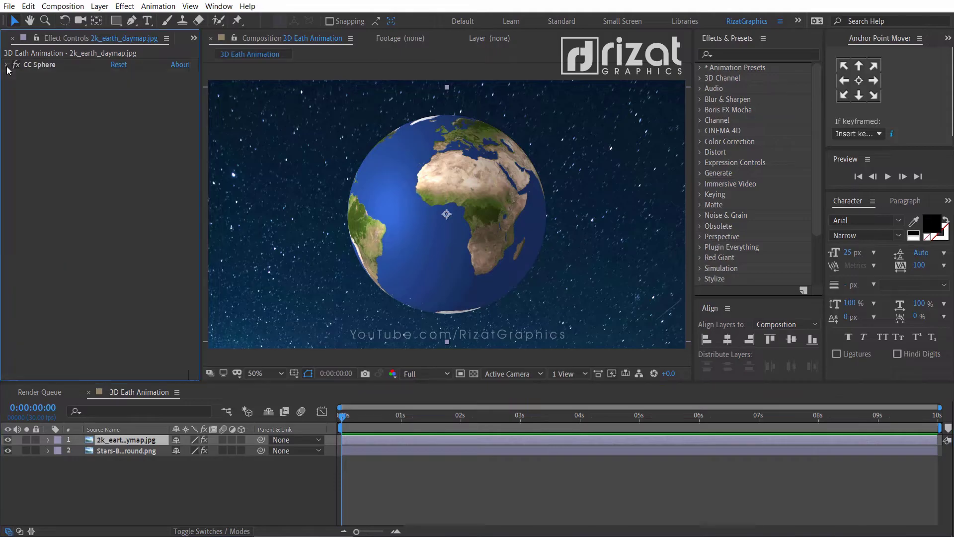
- Add an Outer Glow layer style to the earth layer with 50% opacity
right_click(109, 446)
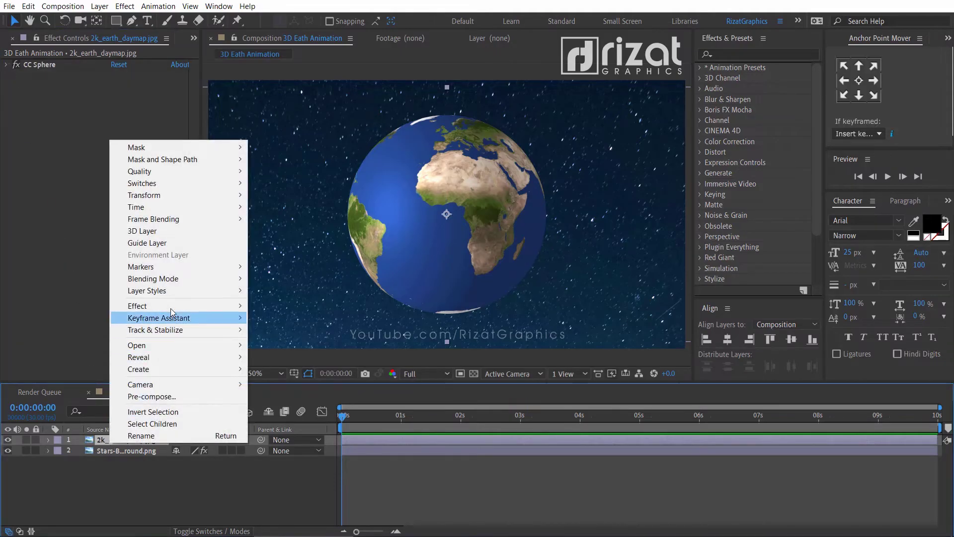
mouse_move(175, 292)
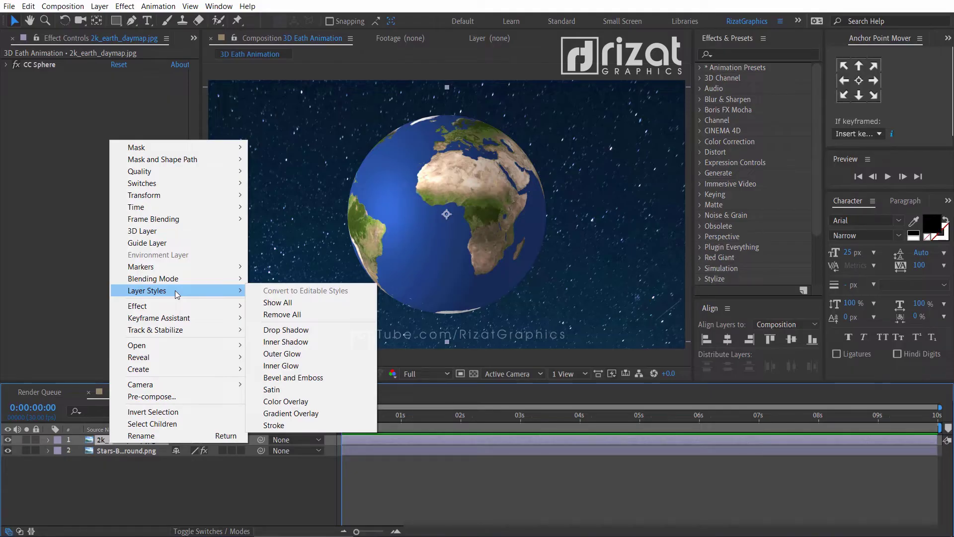
left_click(272, 354)
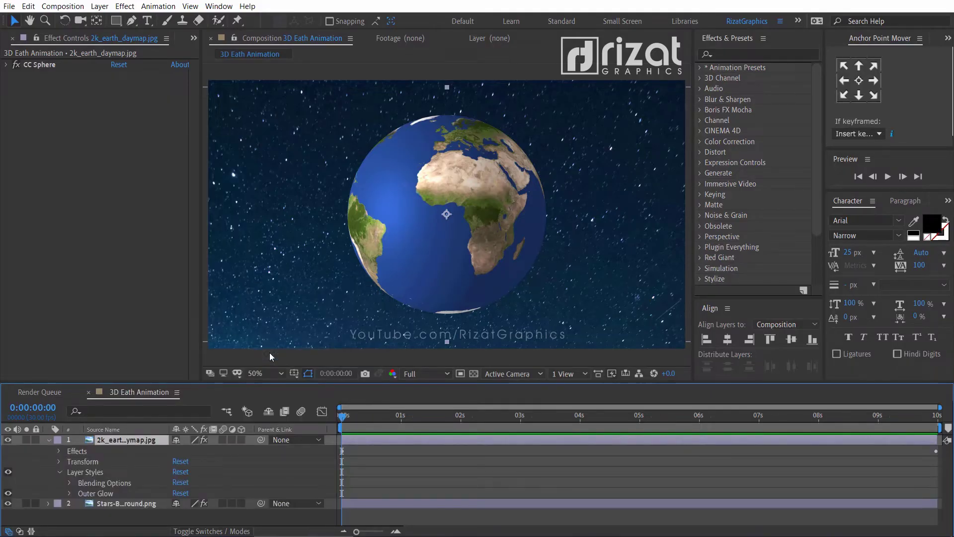
left_click(69, 492)
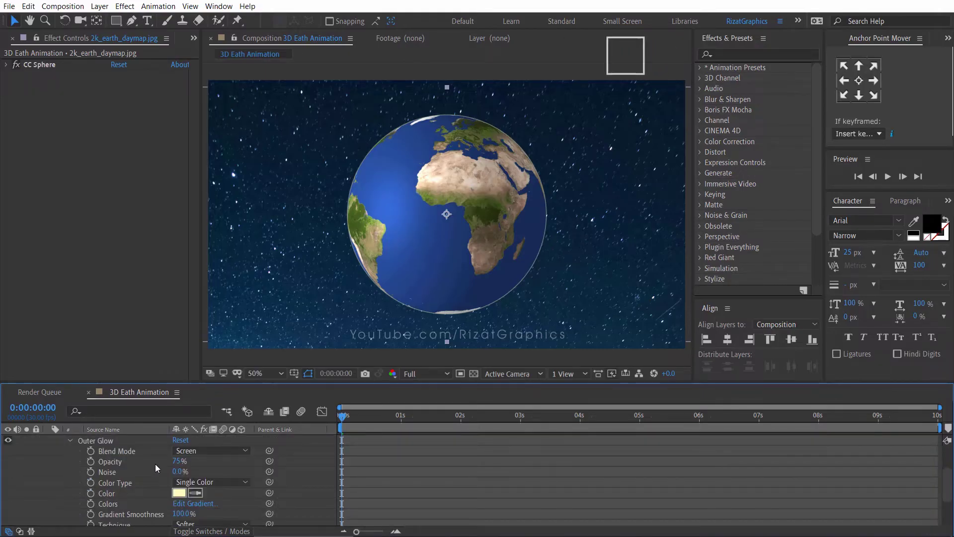
left_click(176, 460)
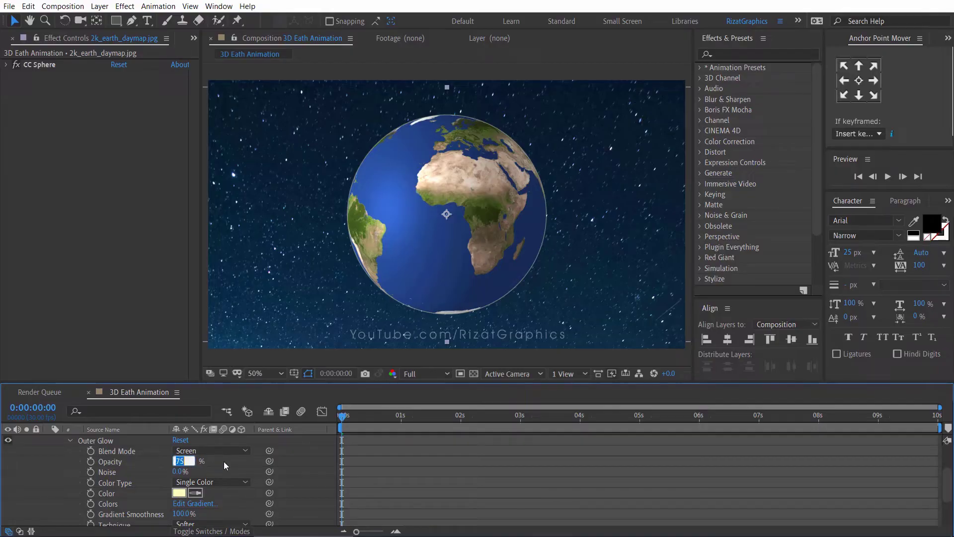
type("50")
key("Return")
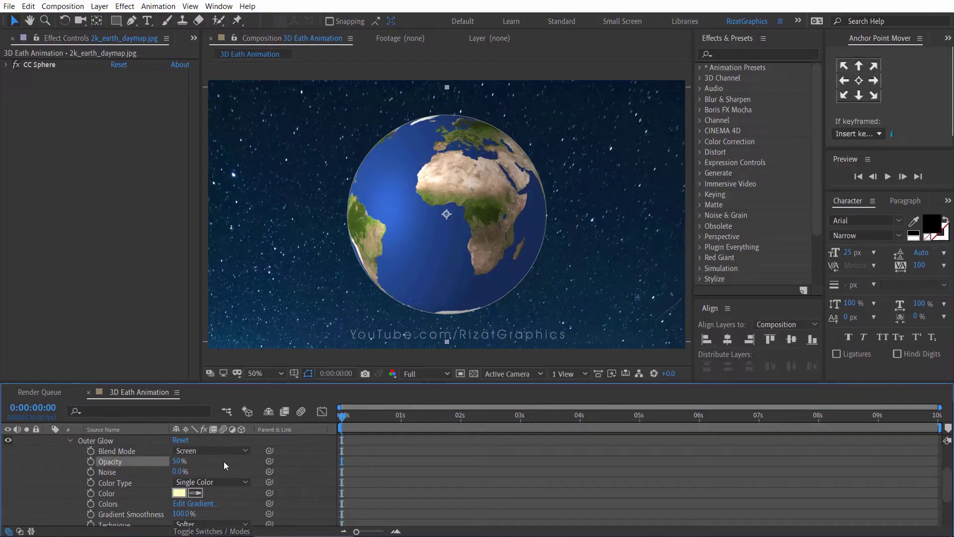
- Set the outer glow colour to 00B4FF and its size to 103
left_click(180, 492)
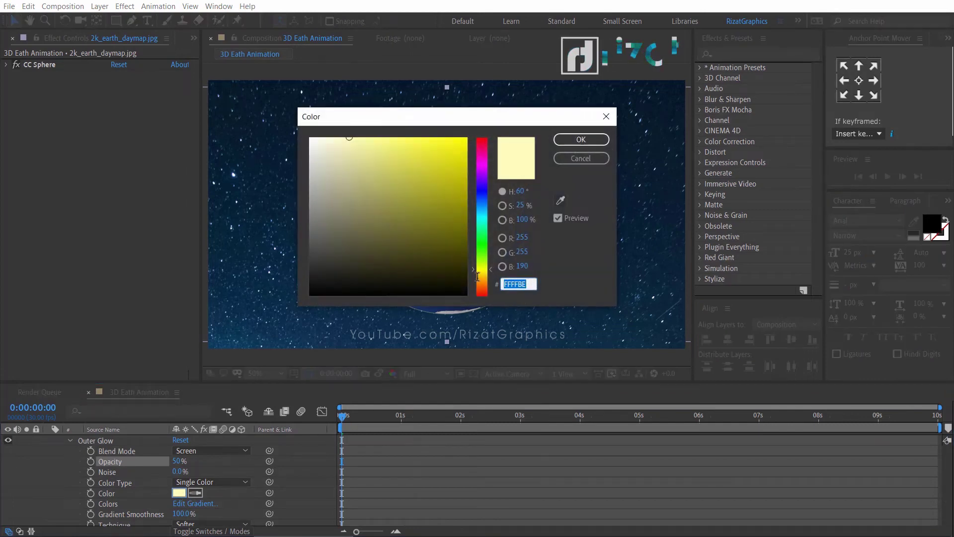
type("00")
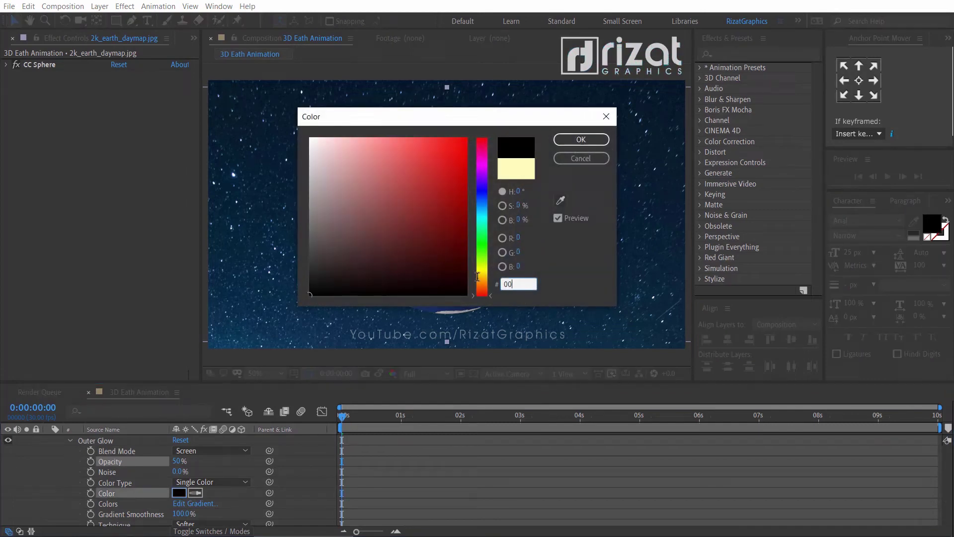
type("B")
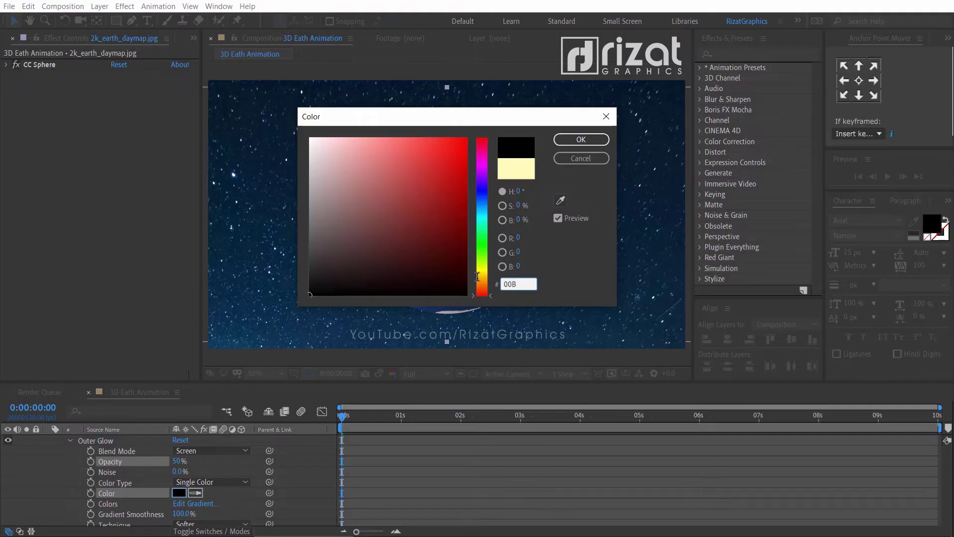
type("4FF")
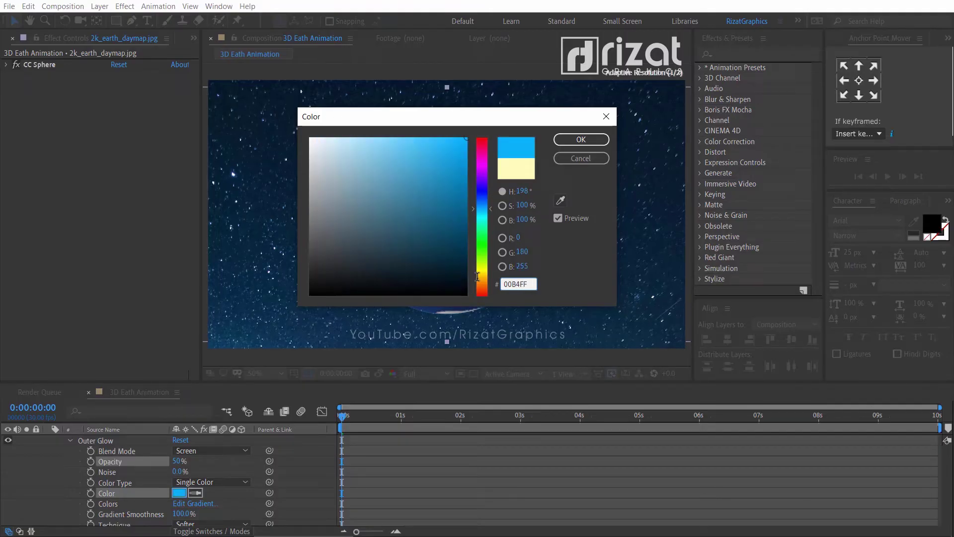
left_click(582, 140)
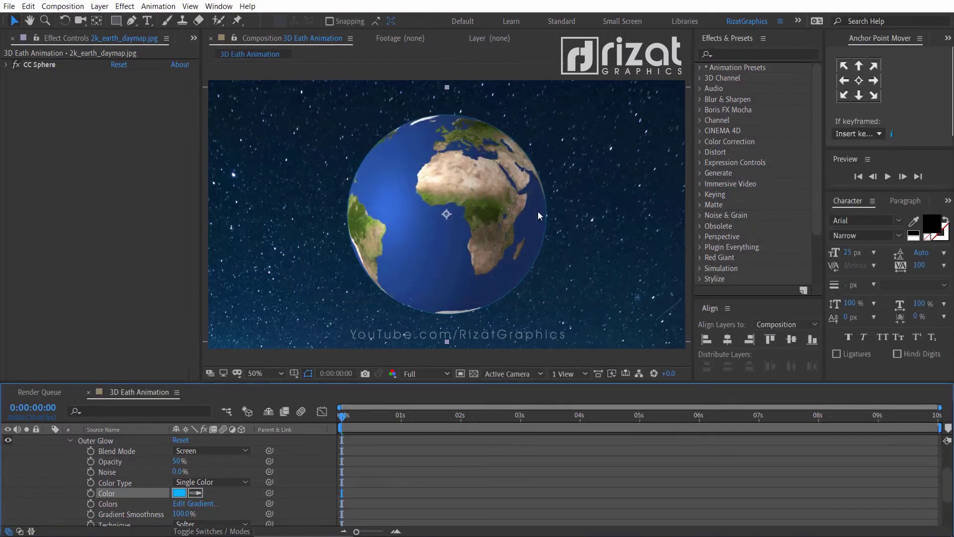
left_click_drag(237, 386, 233, 363)
scroll(219, 456, "down", 3)
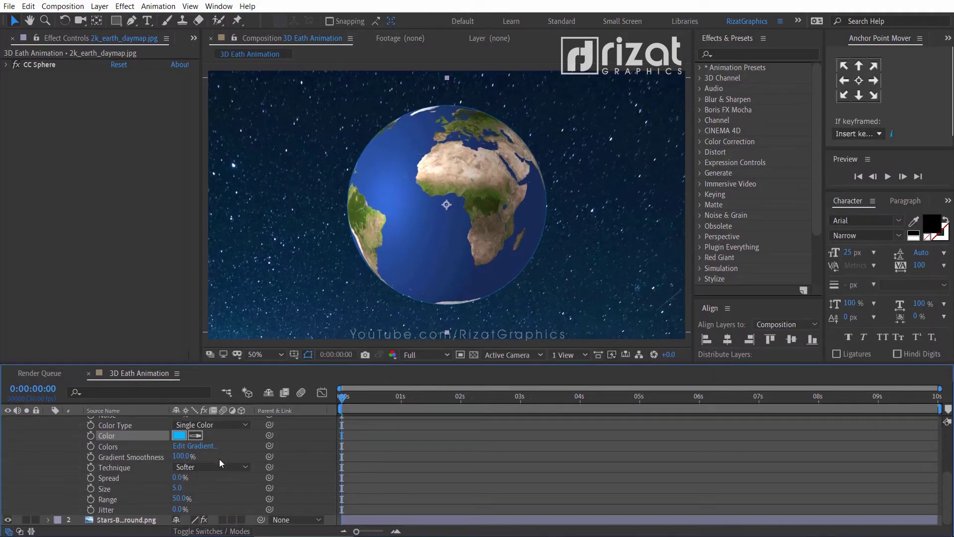
left_click(177, 487)
type("103")
key("Return")
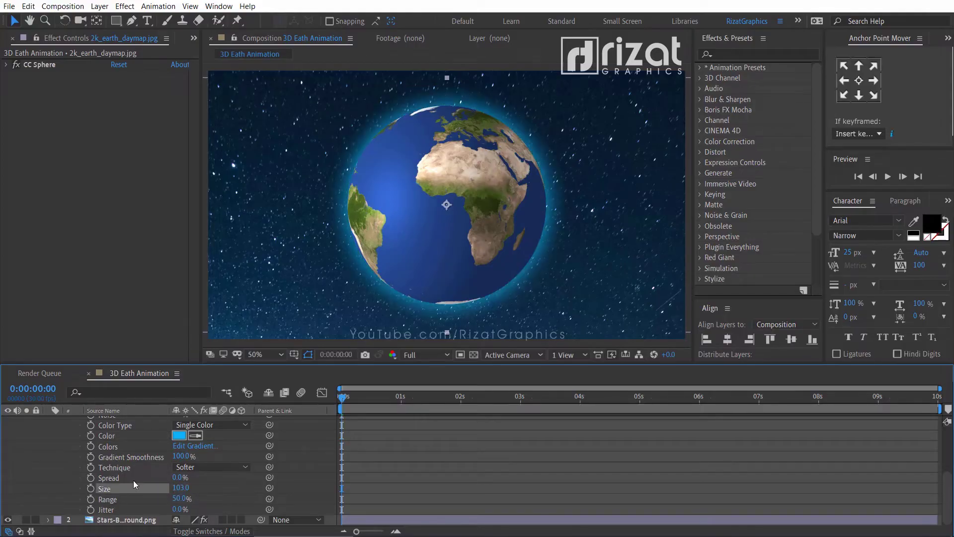
scroll(132, 479, "up", 7)
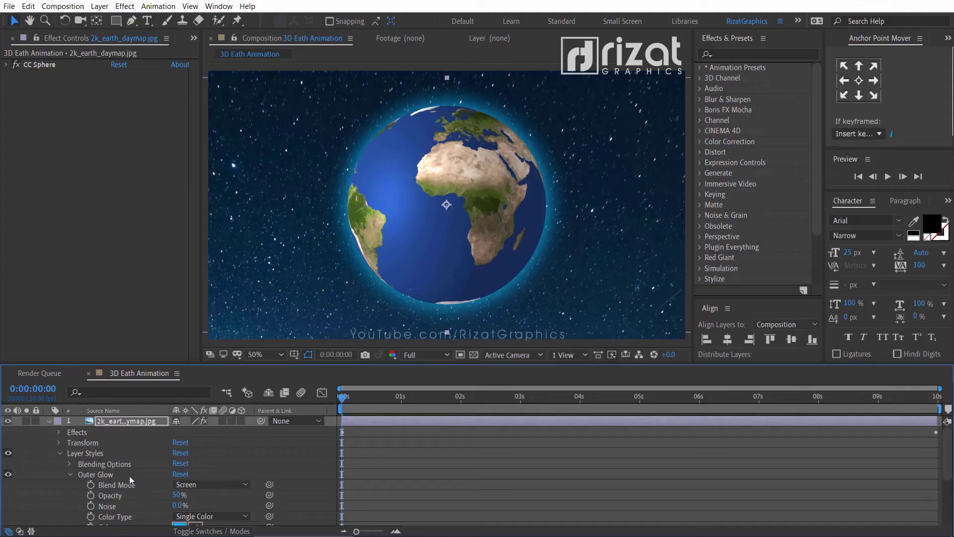
left_click(69, 474)
- Add an Inner Glow layer style to the earth layer
left_click(60, 453)
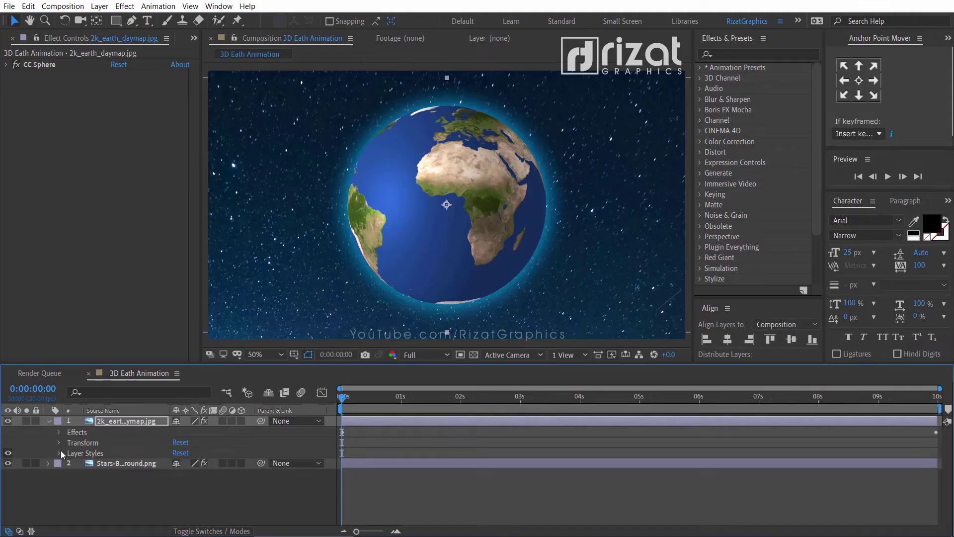
right_click(112, 423)
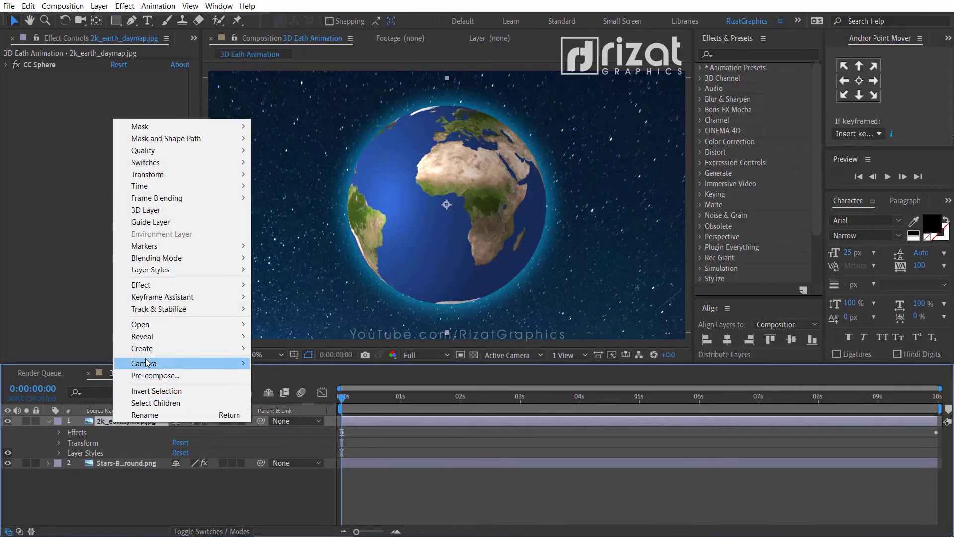
mouse_move(177, 270)
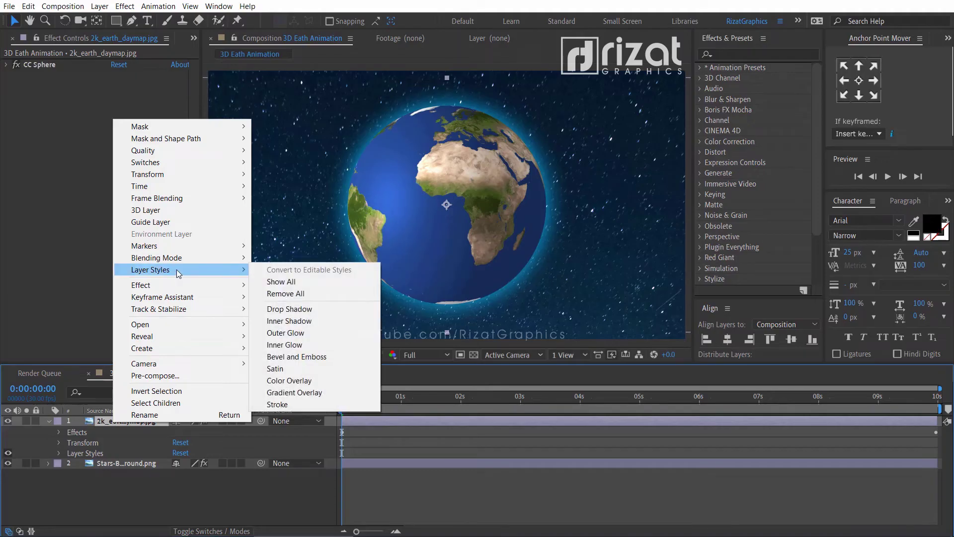
left_click(291, 344)
- Set the inner glow colour to 00B4FF and its size to 80
left_click(69, 484)
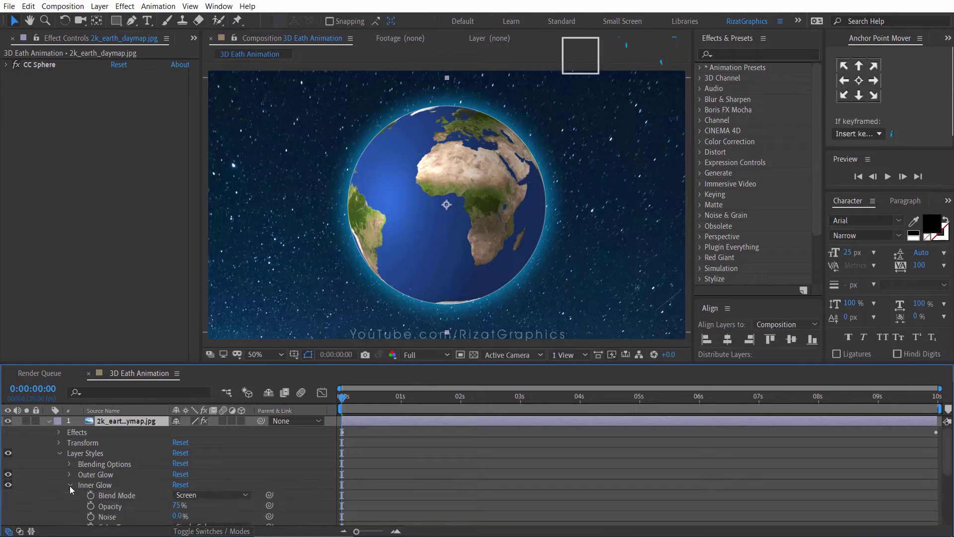
scroll(70, 485, "down", 3)
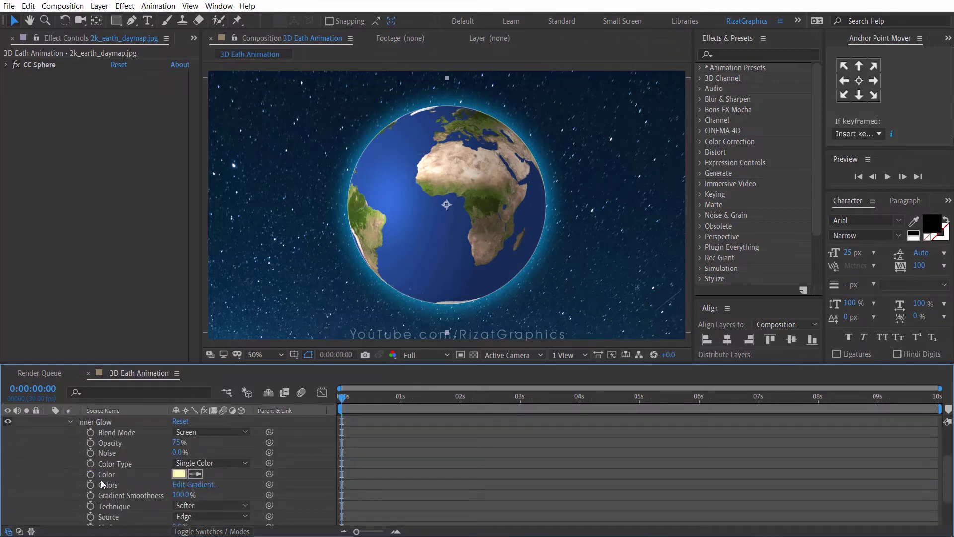
scroll(100, 479, "down", 3)
left_click(180, 424)
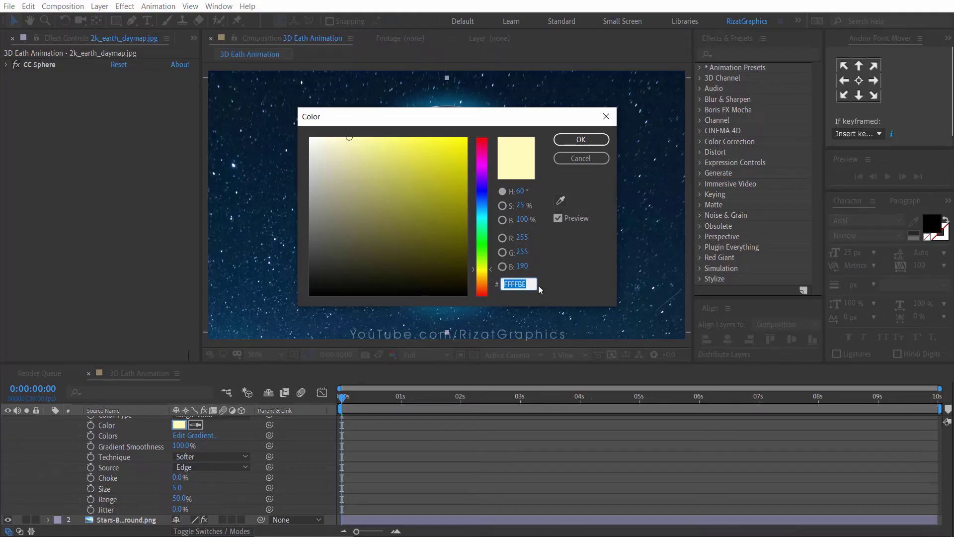
type("00B4FF")
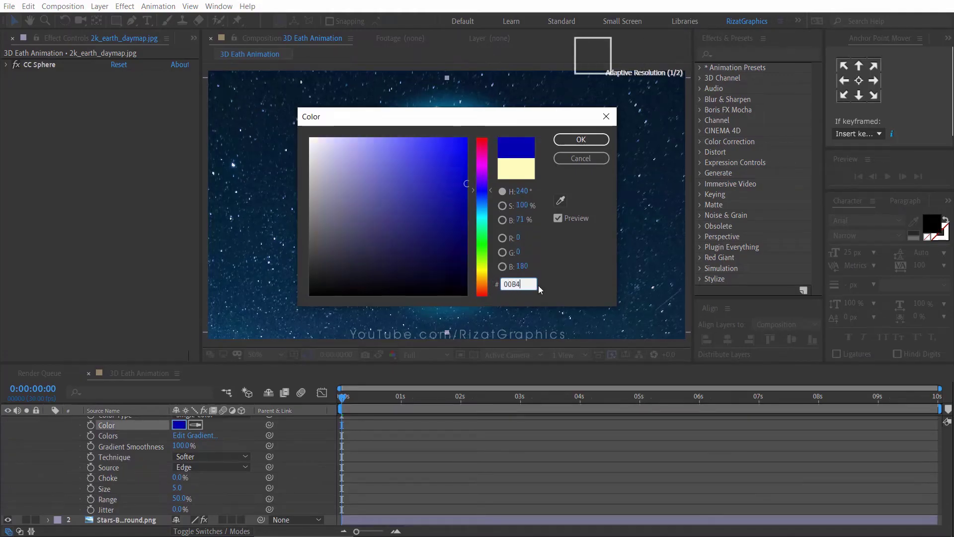
left_click(577, 141)
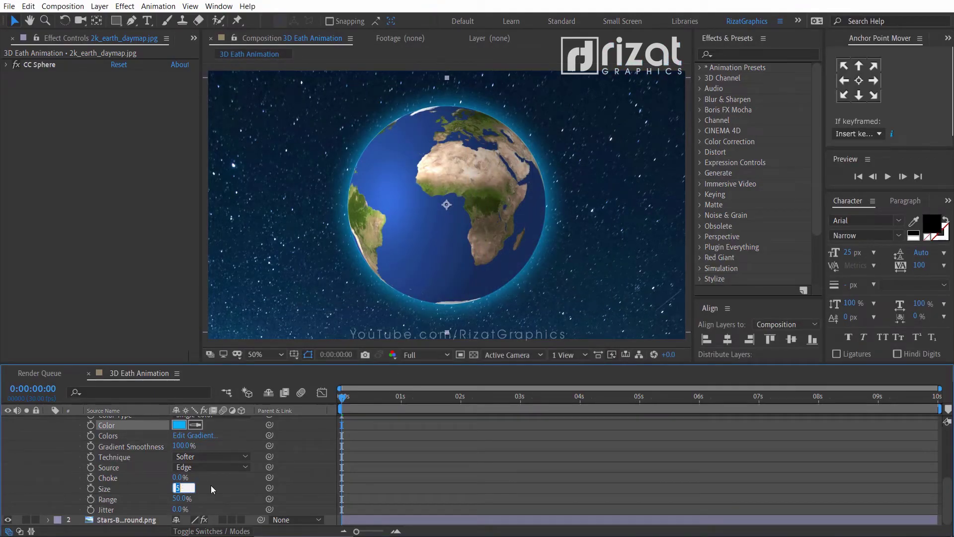
type("80")
key("Return")
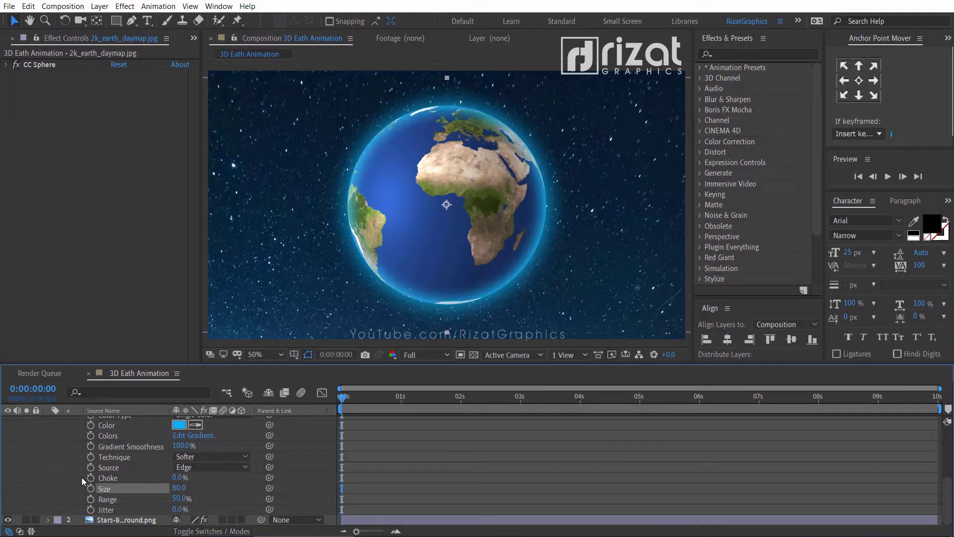
- Collapse the inner glow, the layer styles group and the earth layer's properties
scroll(81, 477, "up", 3)
left_click(70, 464)
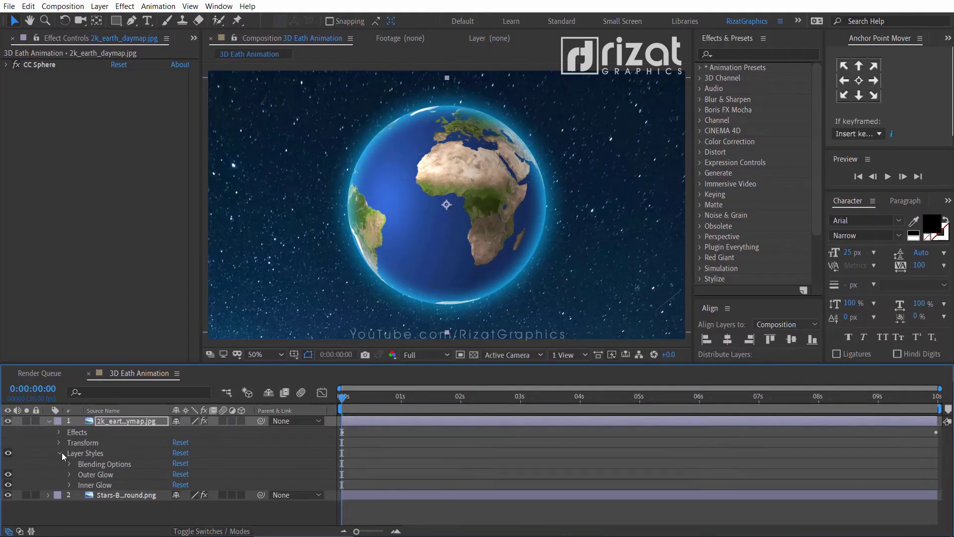
left_click(60, 453)
left_click(49, 420)
- Deselect the earth layer and switch to the Project panel to show the imported files
left_click(168, 467)
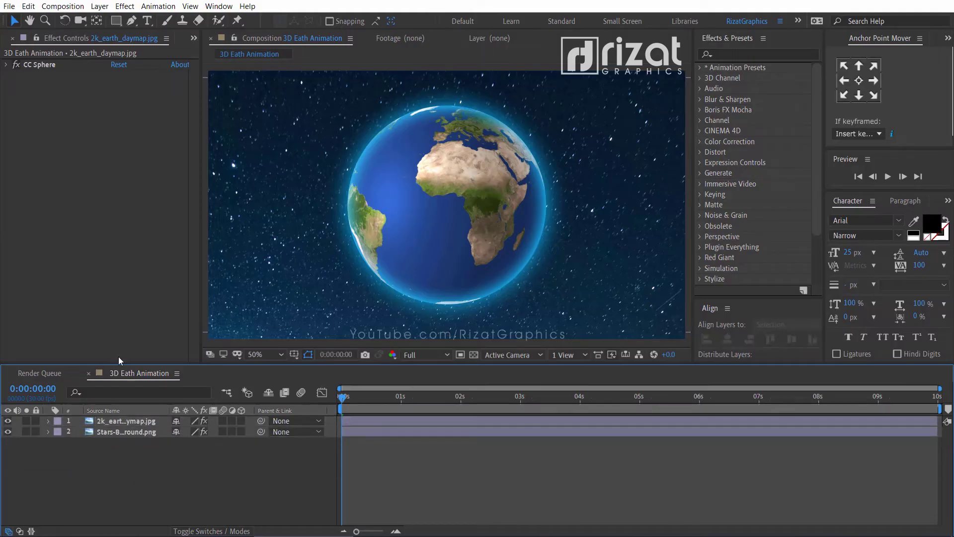
left_click(193, 39)
left_click(205, 57)
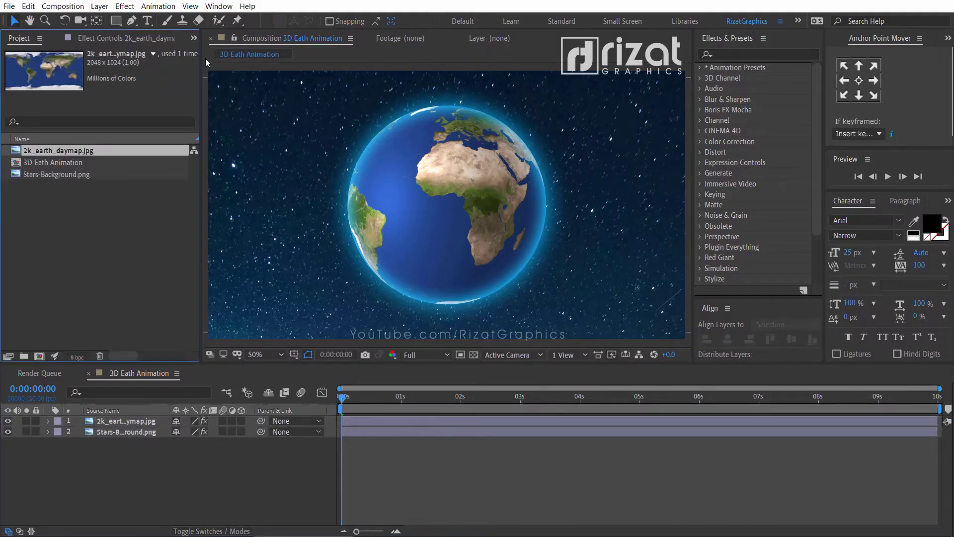
- Preview the rotating globe, then stop and return the time indicator to 0:00:00:00
left_click(461, 384)
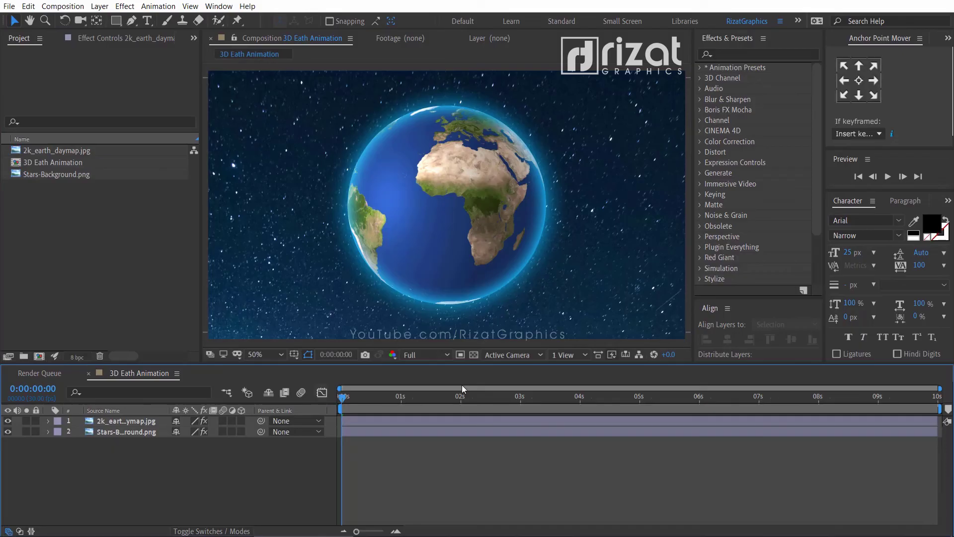
left_click(887, 177)
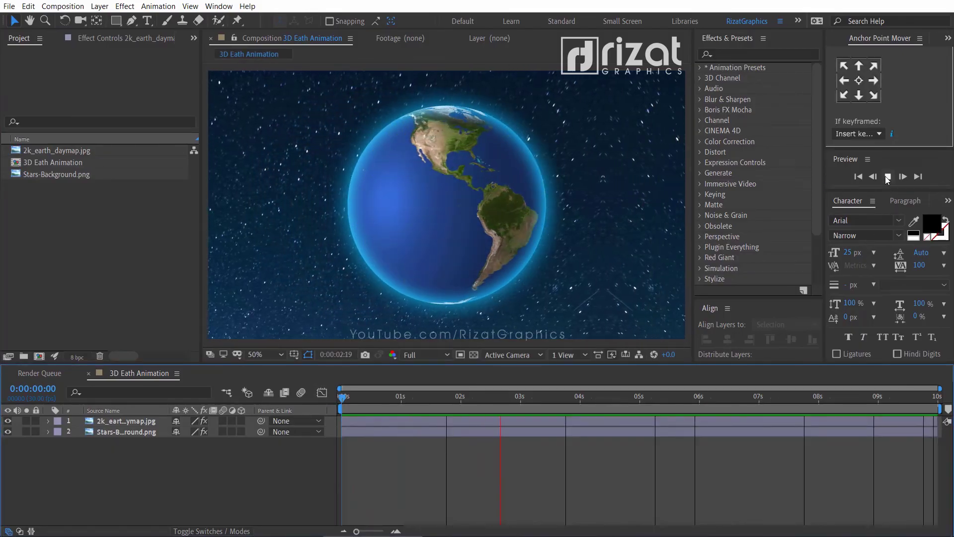
left_click(888, 176)
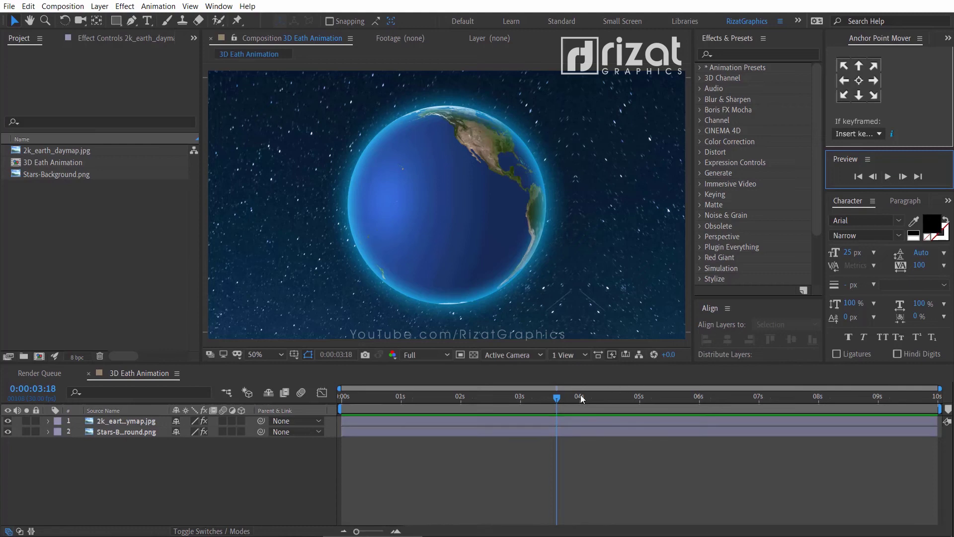
left_click_drag(559, 395, 347, 405)
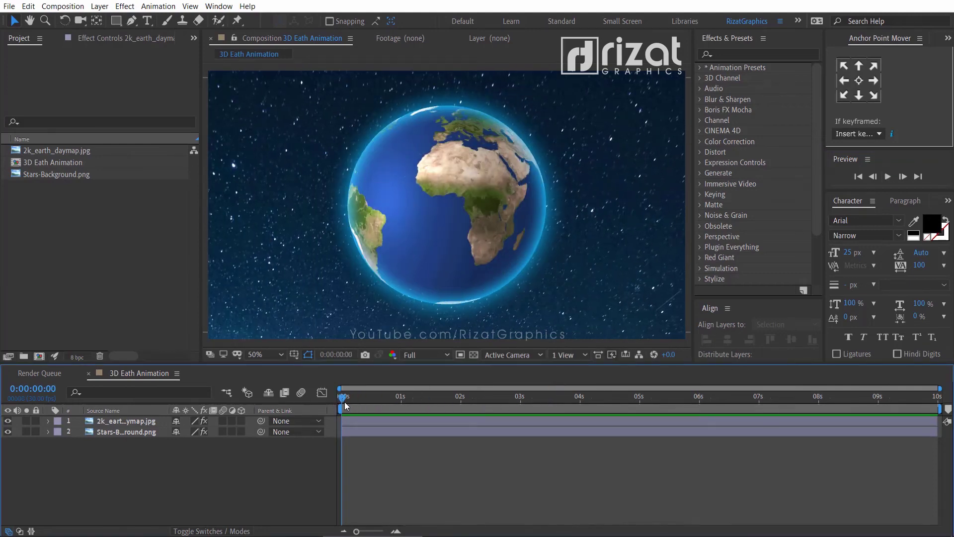
- Import 2k_earth_clouds.jpg and drag it into the timeline as the top layer
left_click(9, 6)
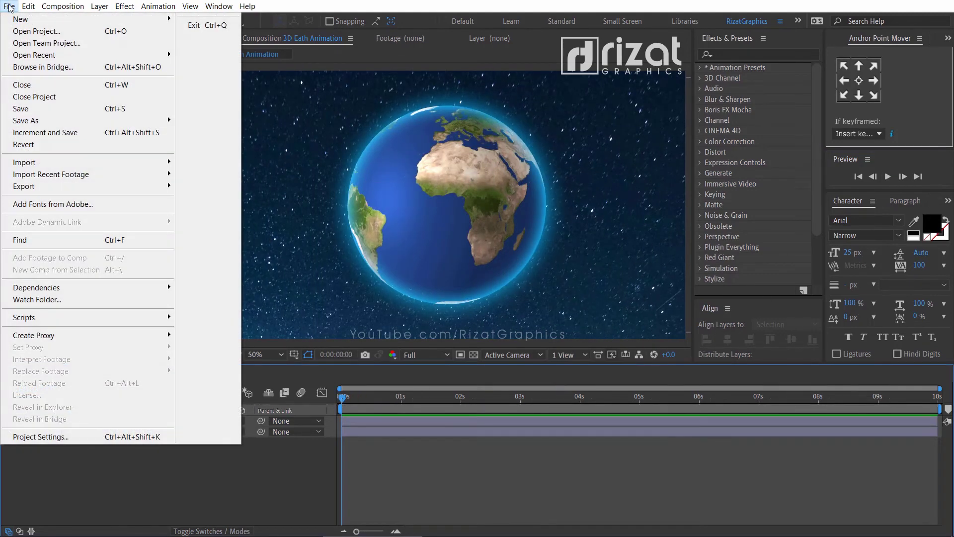
mouse_move(40, 160)
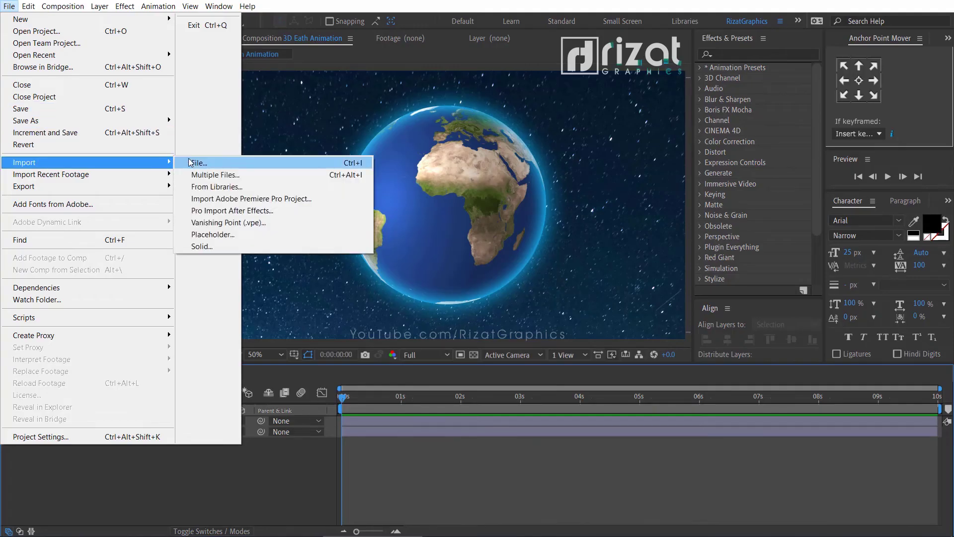
left_click(188, 162)
left_click(163, 132)
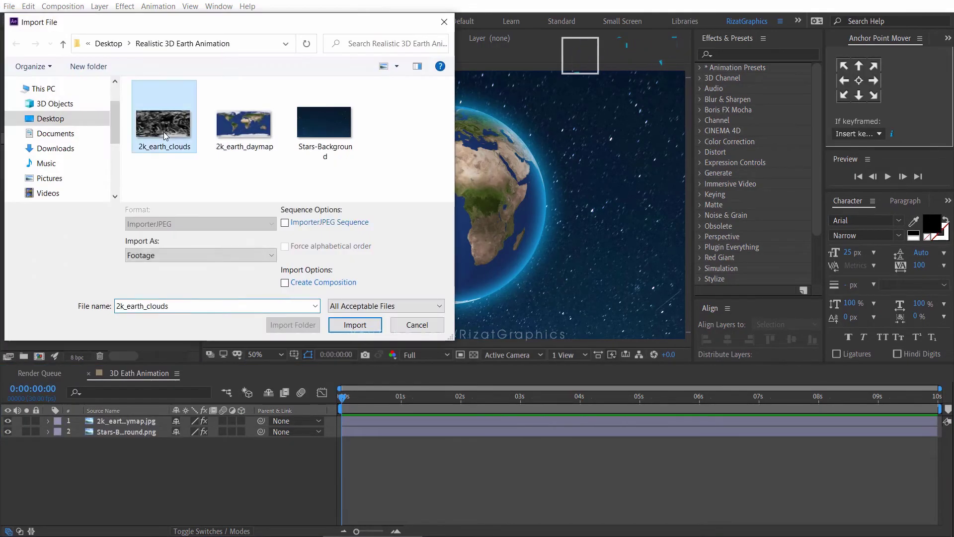
left_click(354, 325)
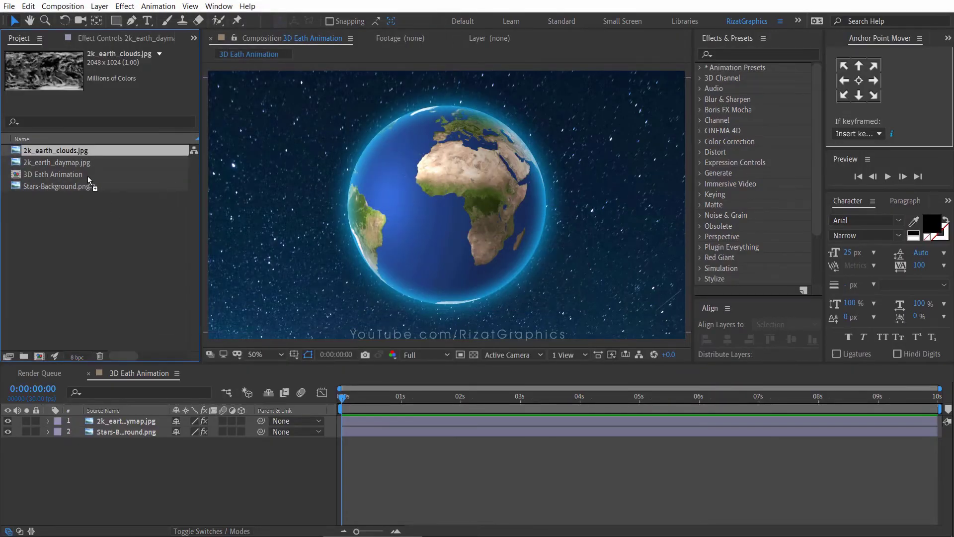
left_click_drag(88, 180, 109, 418)
- Copy the CC Sphere effect from the earth daymap layer and paste it onto 2k_earth_clouds
left_click(116, 431)
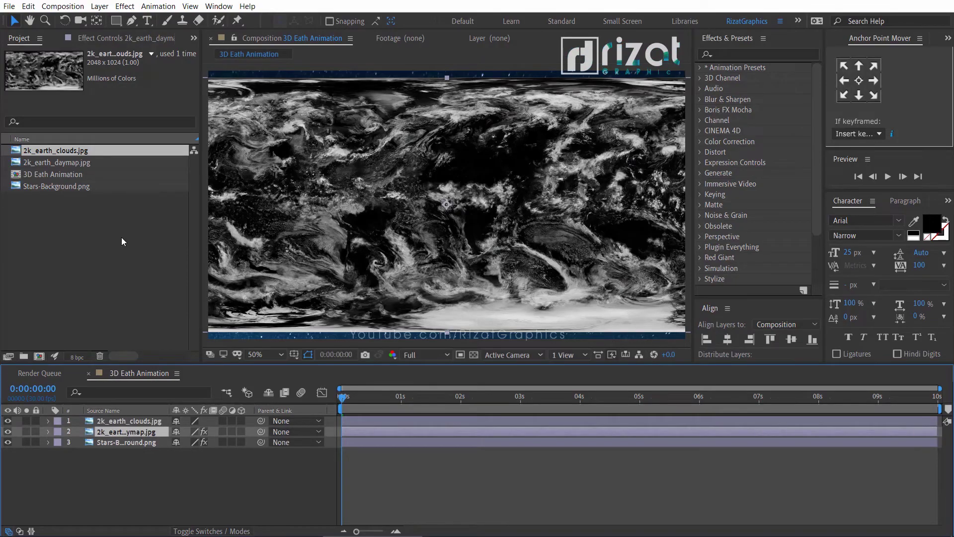
left_click(124, 42)
left_click(47, 66)
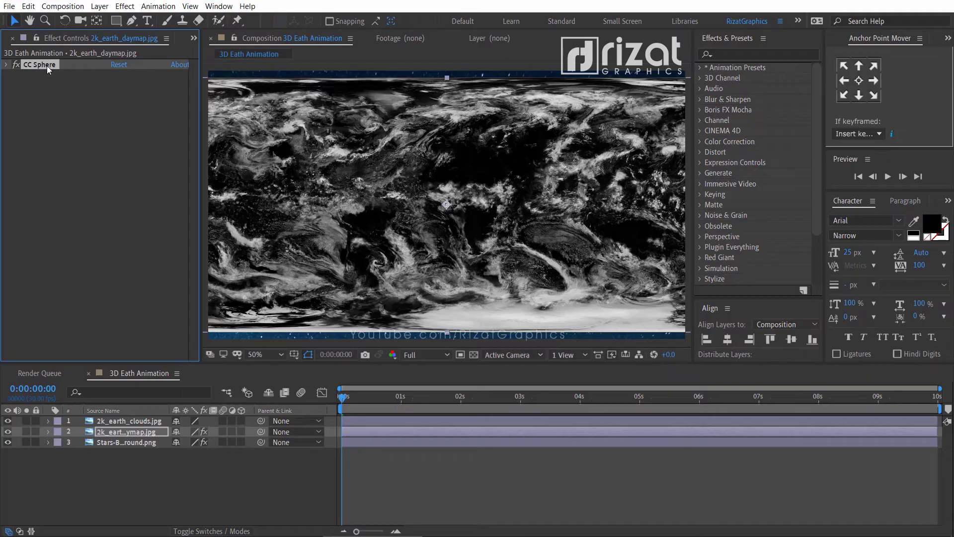
left_click(117, 422)
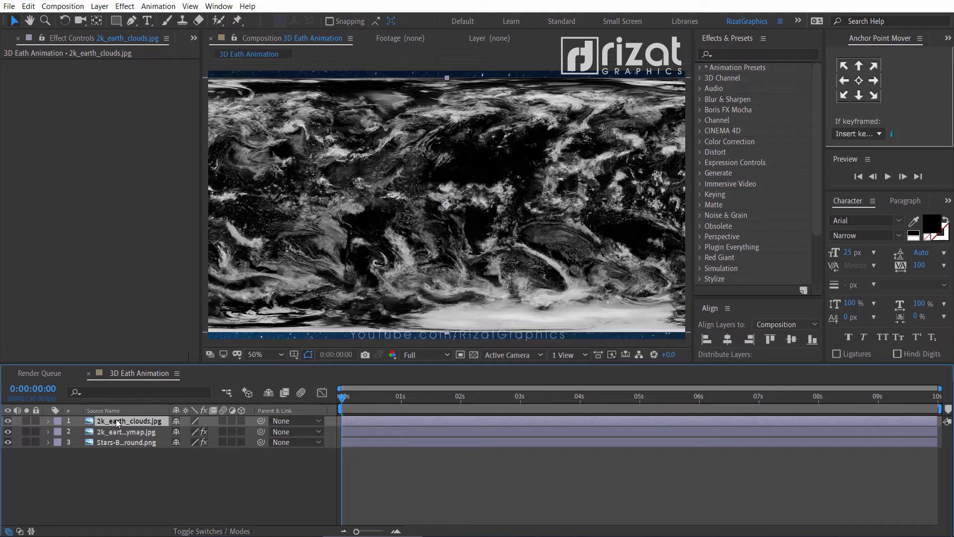
key("ctrl+v")
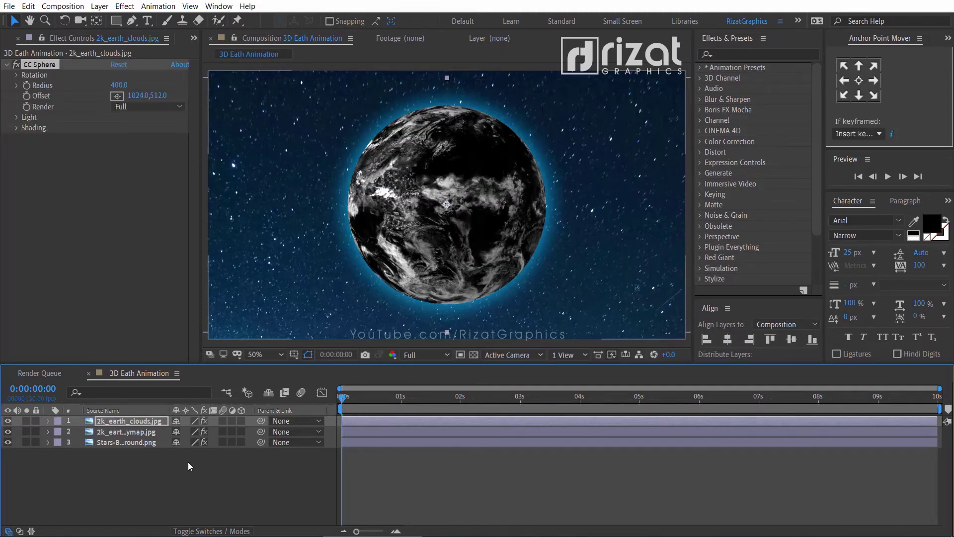
- Set the clouds layer's blend mode to Add
left_click(211, 530)
left_click(191, 422)
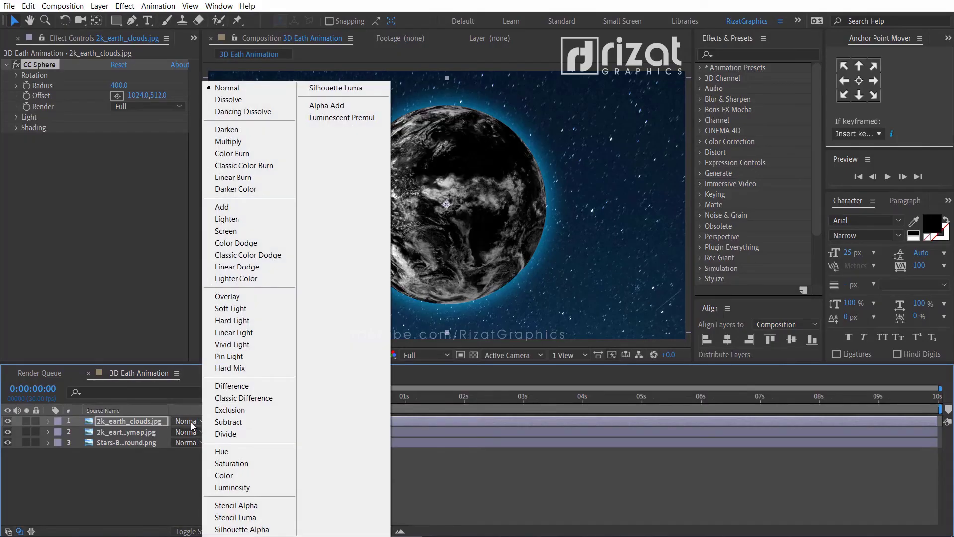
left_click(223, 209)
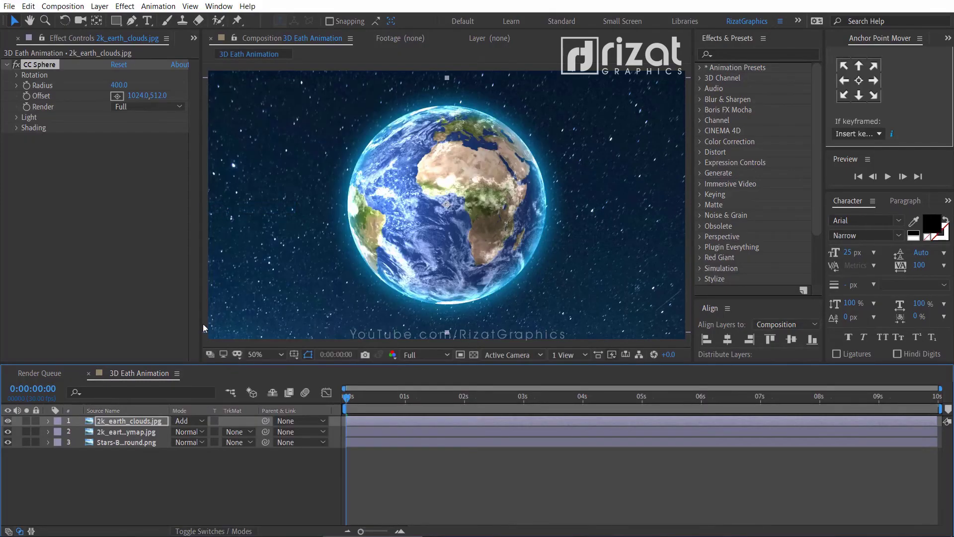
- Set the clouds layer's opacity to 50% and bring the Project panel back
left_click(163, 422)
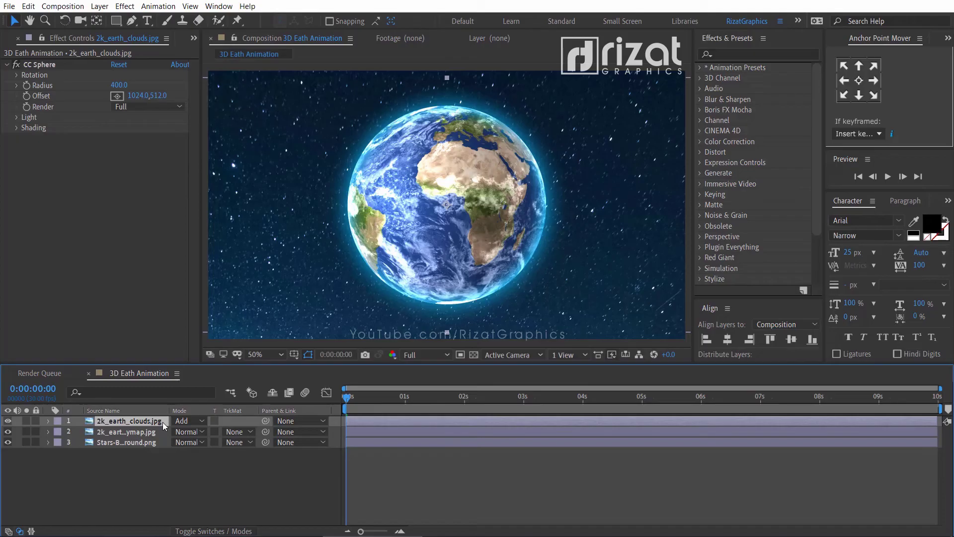
key("t")
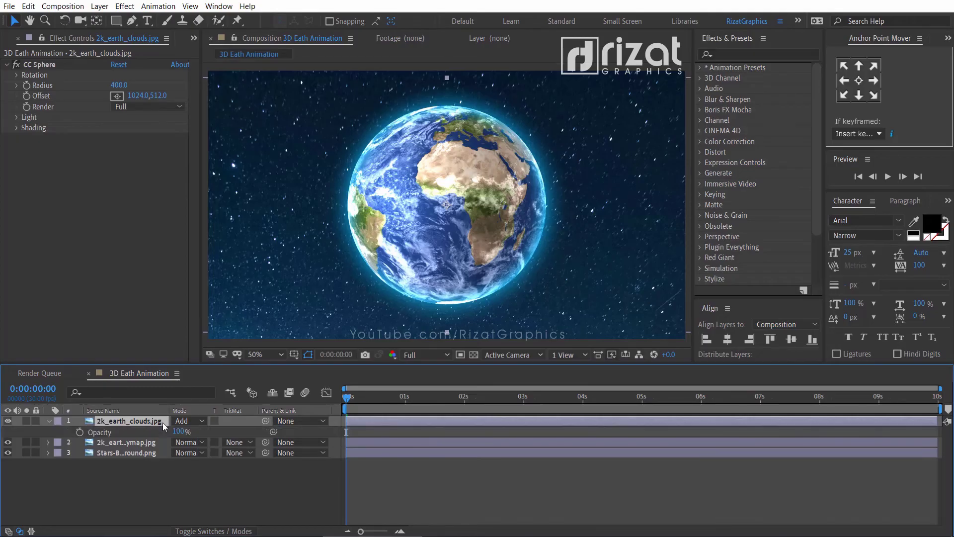
left_click(182, 431)
type("50")
key("Return")
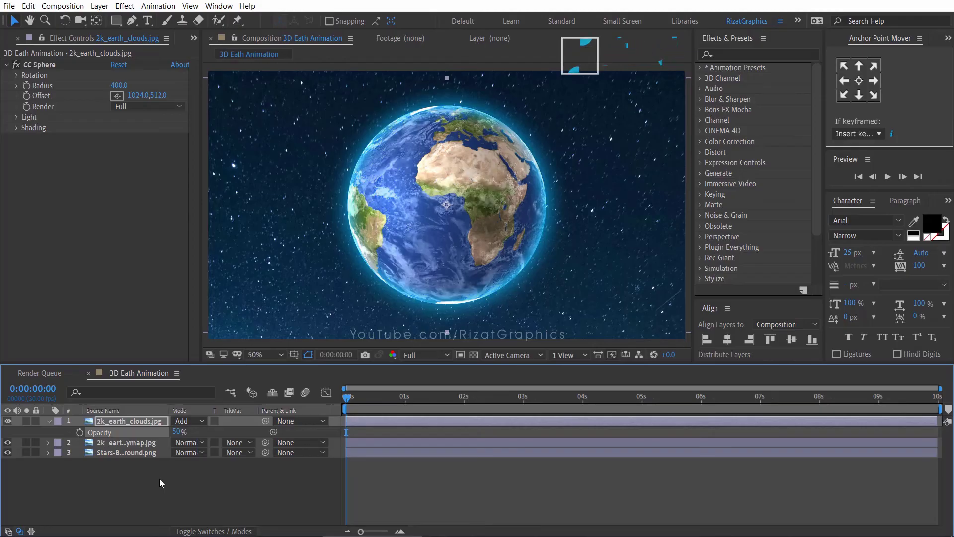
left_click(48, 420)
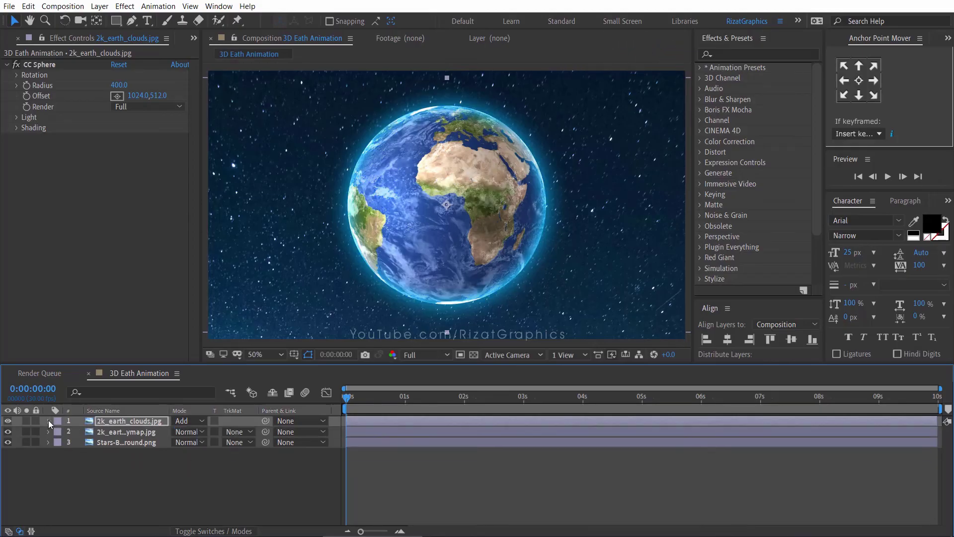
left_click(195, 35)
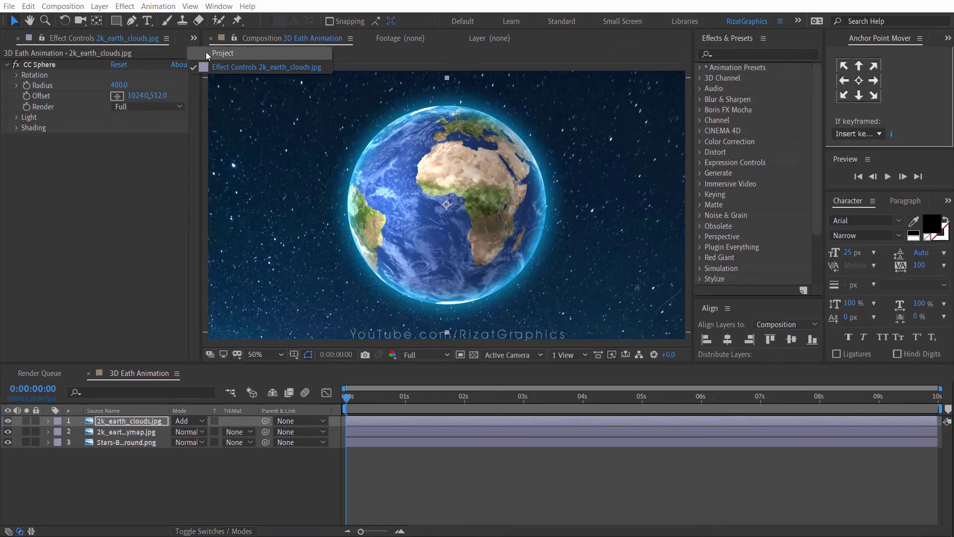
left_click(206, 53)
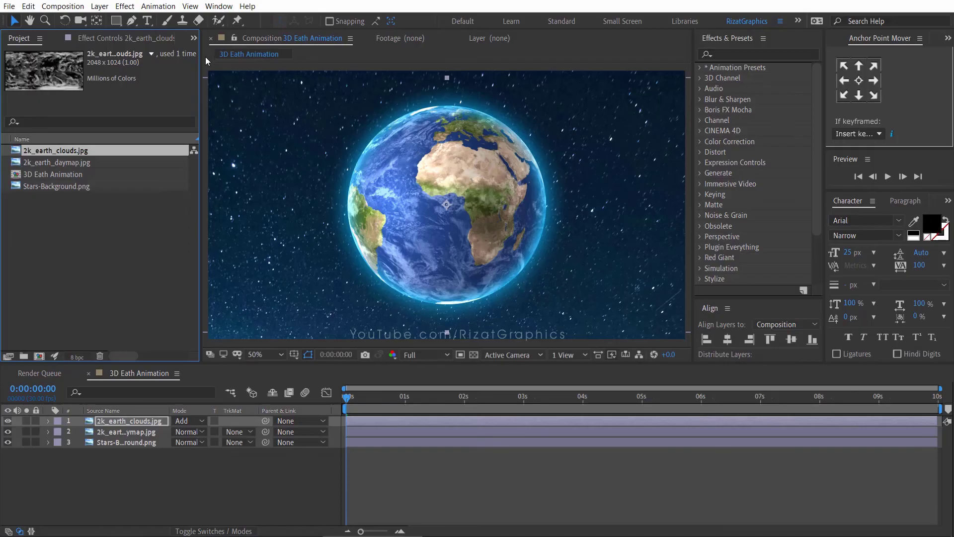
- Play a preview of the cloud-covered Earth rotating over the starfield
left_click(888, 177)
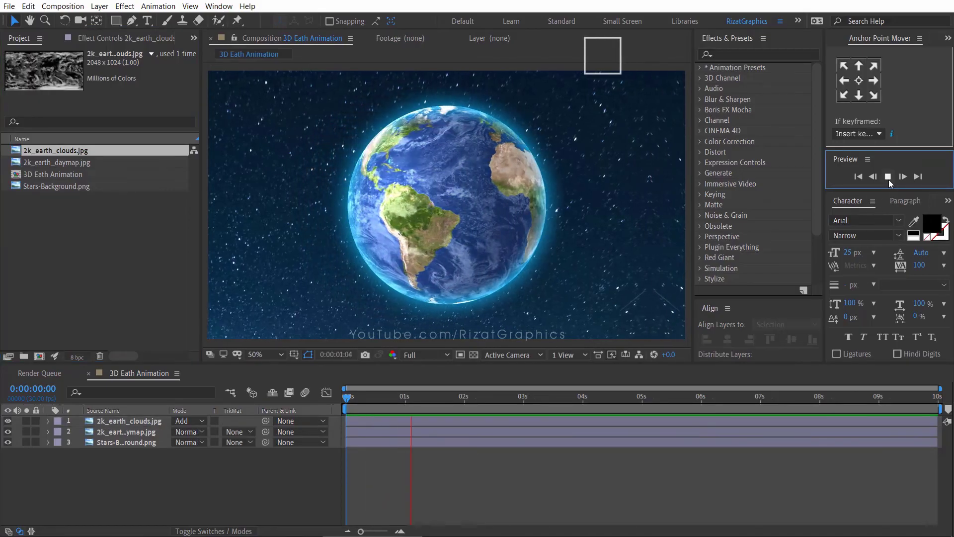